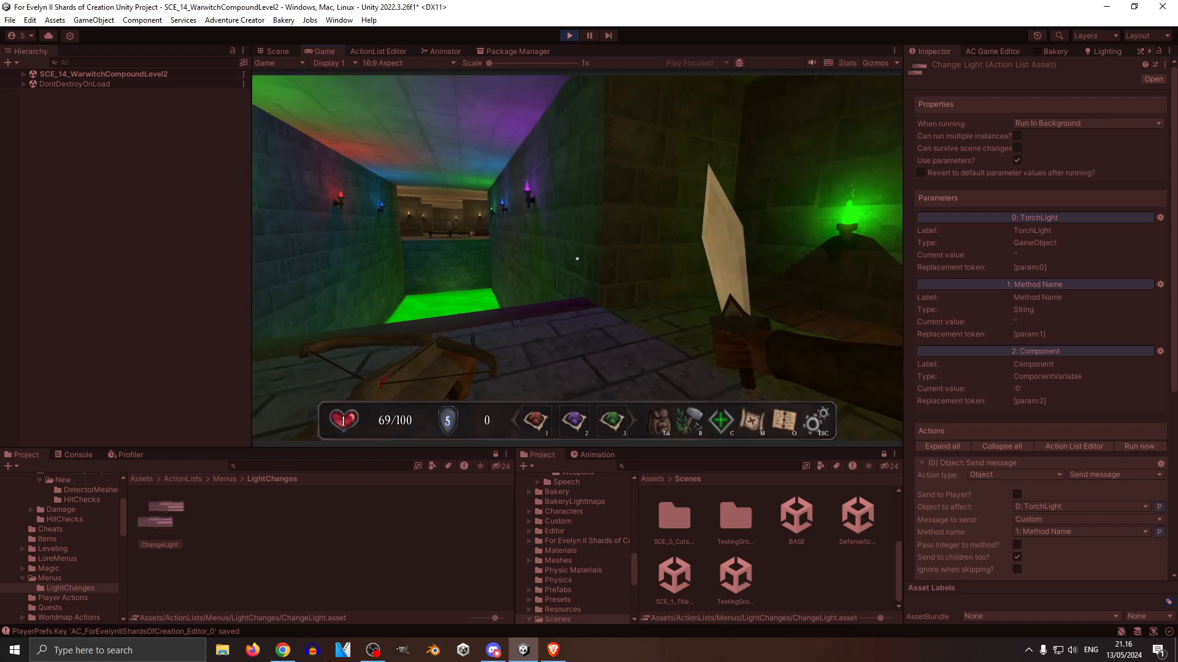
# Playtest the torch room, walking between the wall torches and cycling through the coloured powders to try different flame colours.
pyautogui.press('w')
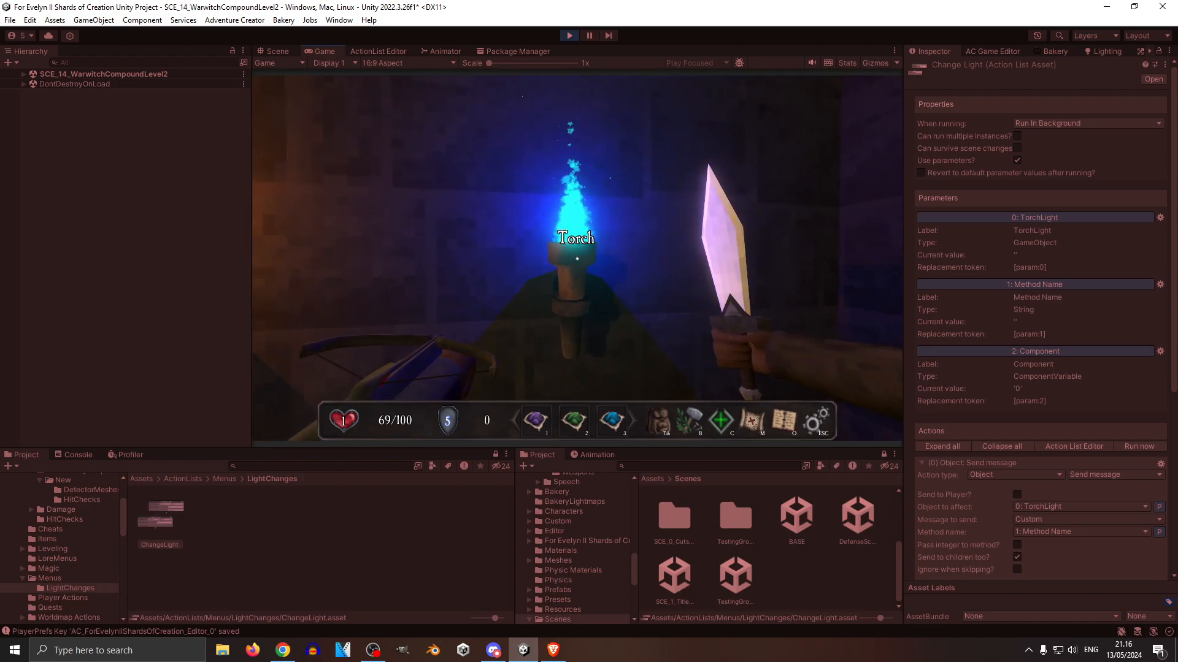
pyautogui.press('w')
pyautogui.scroll(2, 578, 259)
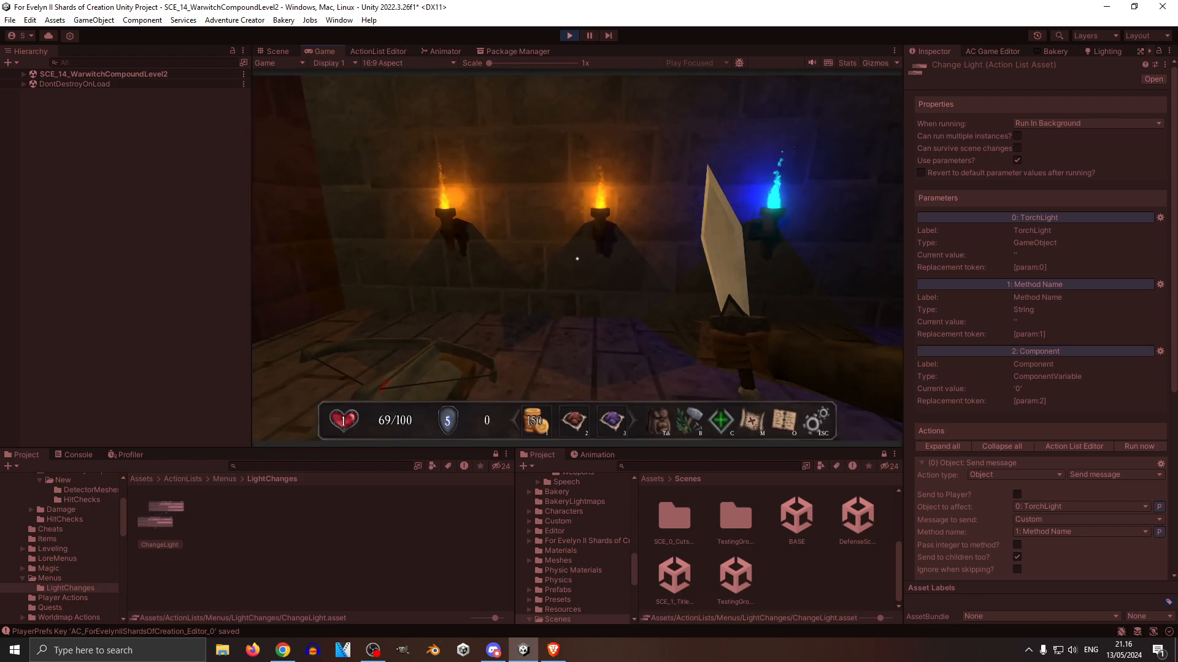
pyautogui.press('2')
pyautogui.press('s')
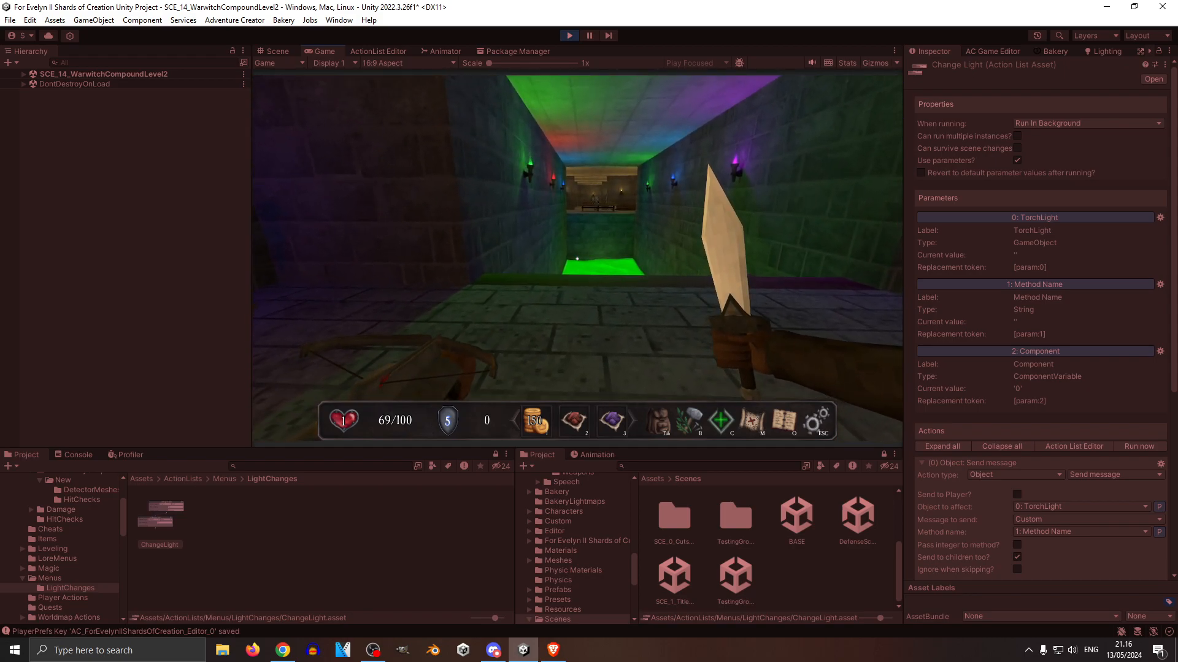
pyautogui.press('w')
pyautogui.scroll(-1, 577, 258)
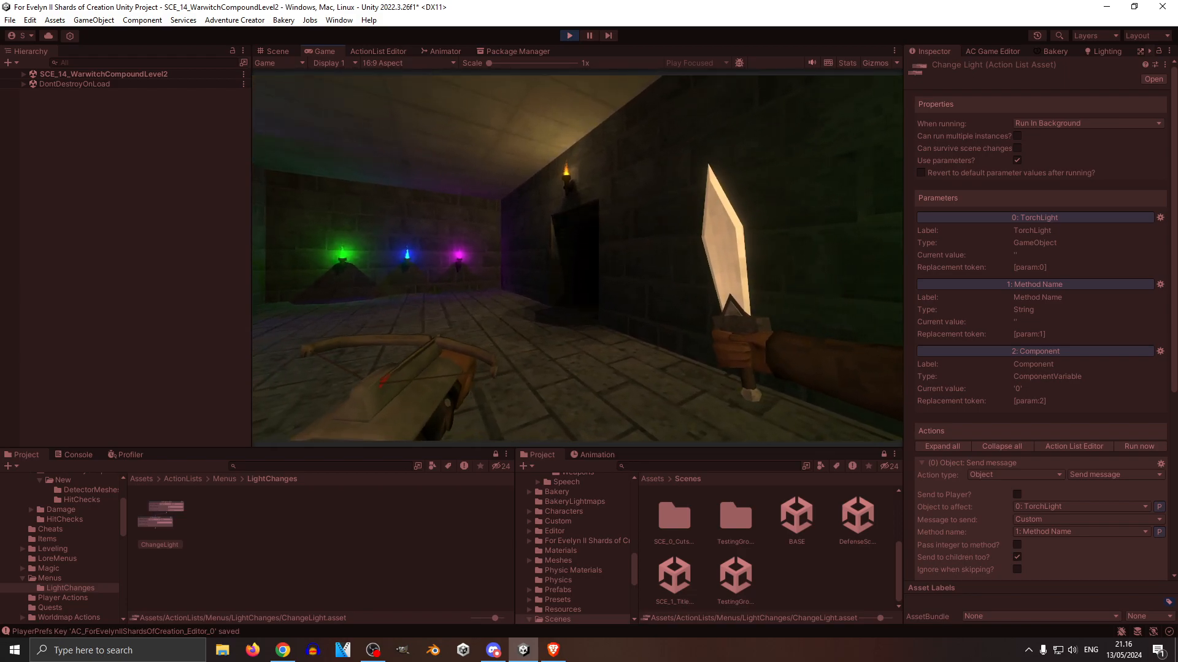
pyautogui.press('w')
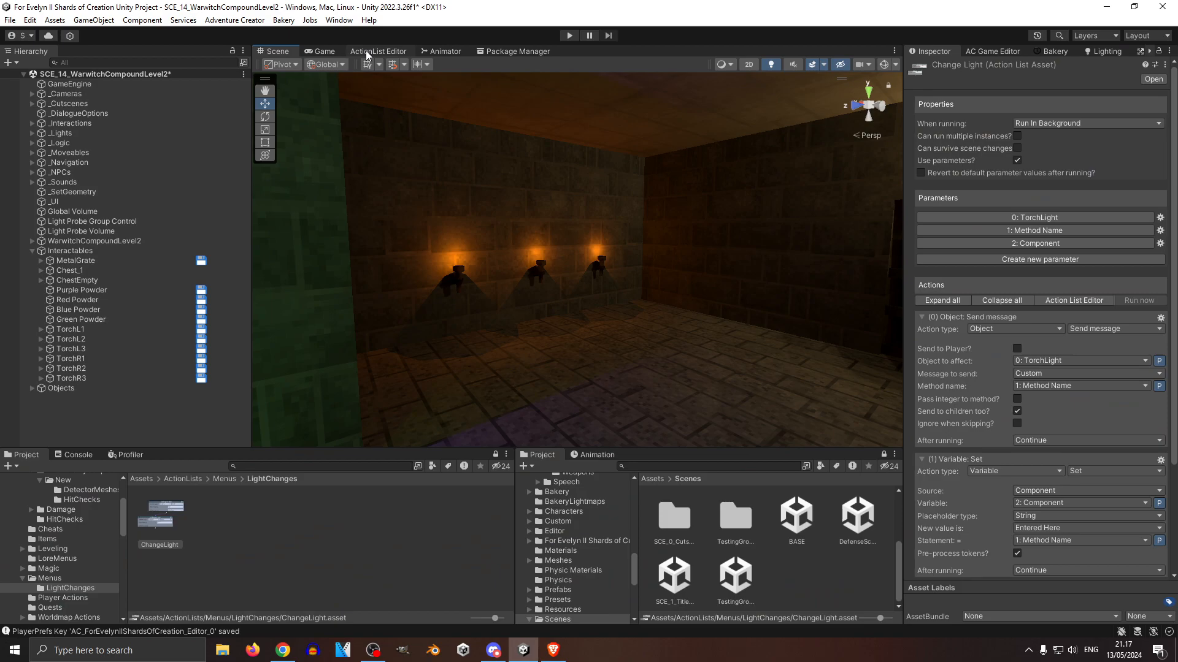
# Focus the scene view on TorchL1, examine its Hotspot inventory interactions, and locate the ChangeLight asset assigned to Blue Powder.
pyautogui.click(460, 284)
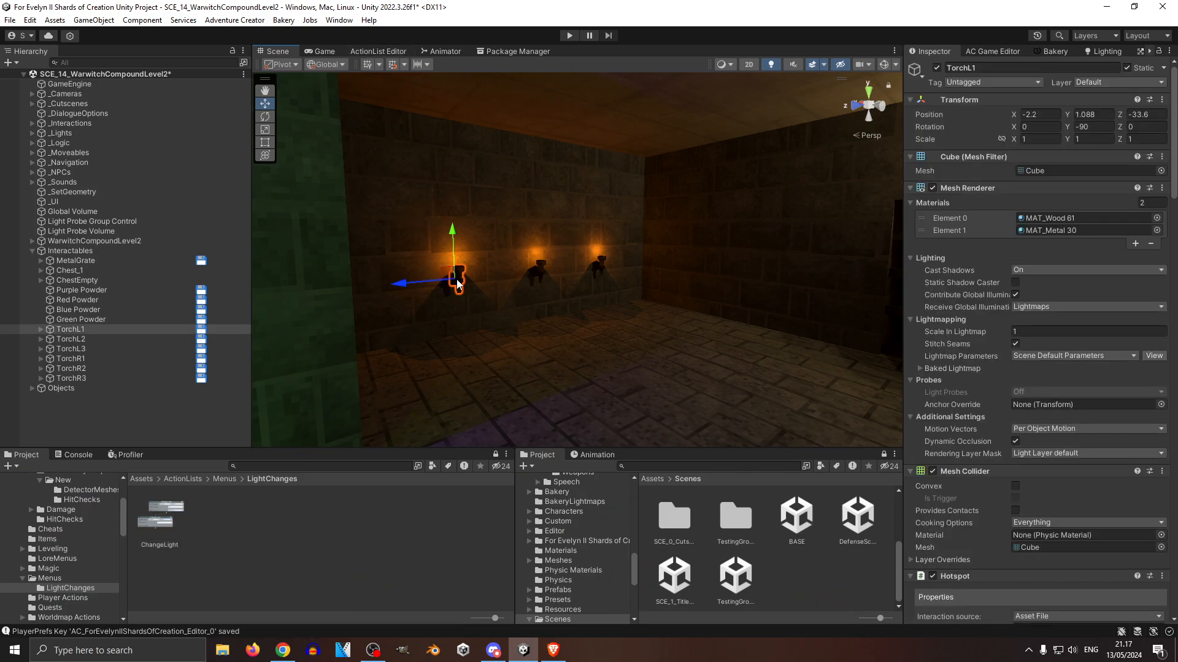
pyautogui.press('f')
pyautogui.press('w')
pyautogui.moveTo(431, 359); pyautogui.dragTo(486, 429, button='right')
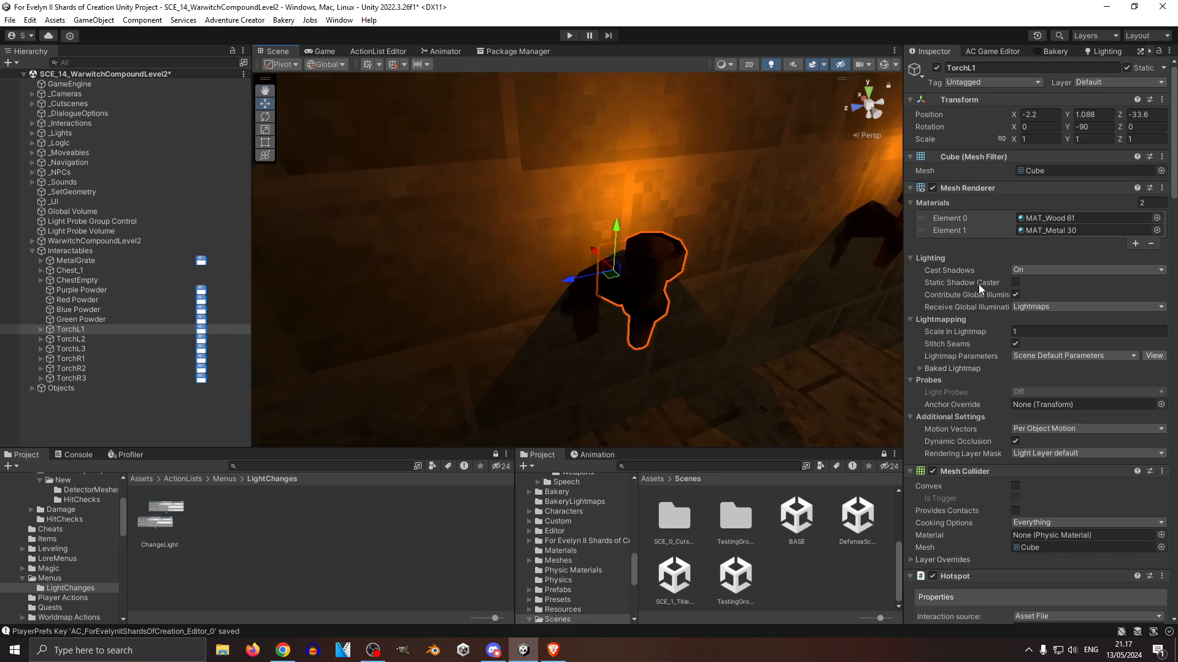
pyautogui.scroll(-10, 977, 285)
pyautogui.scroll(-8, 975, 284)
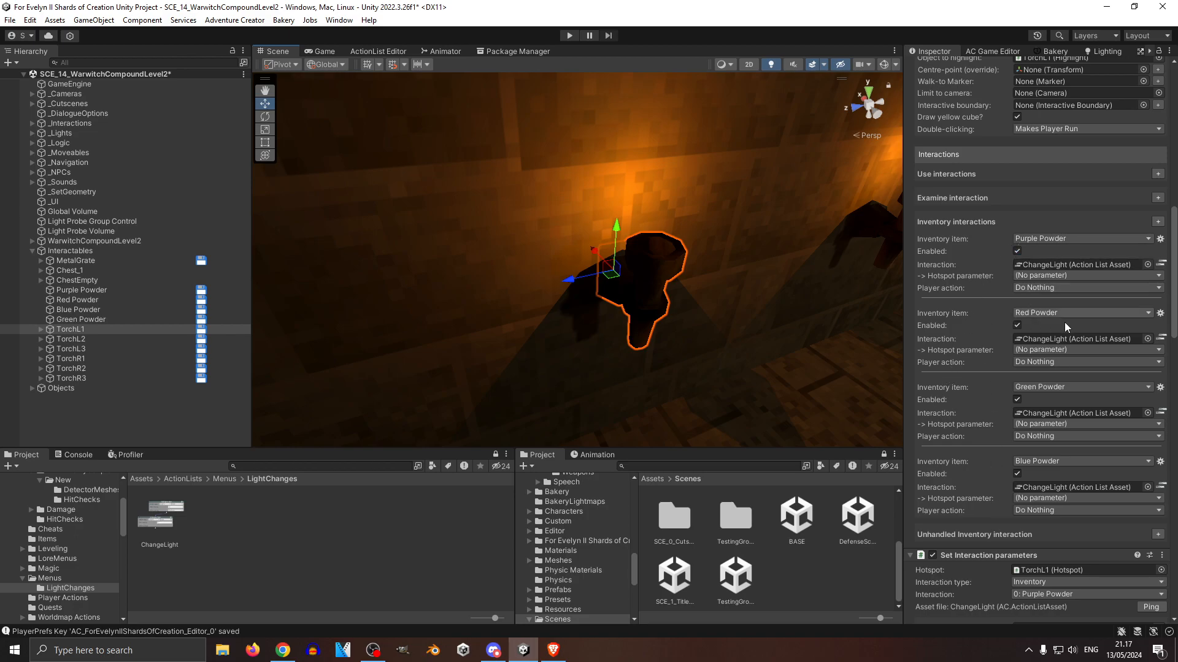
pyautogui.scroll(-1, 990, 436)
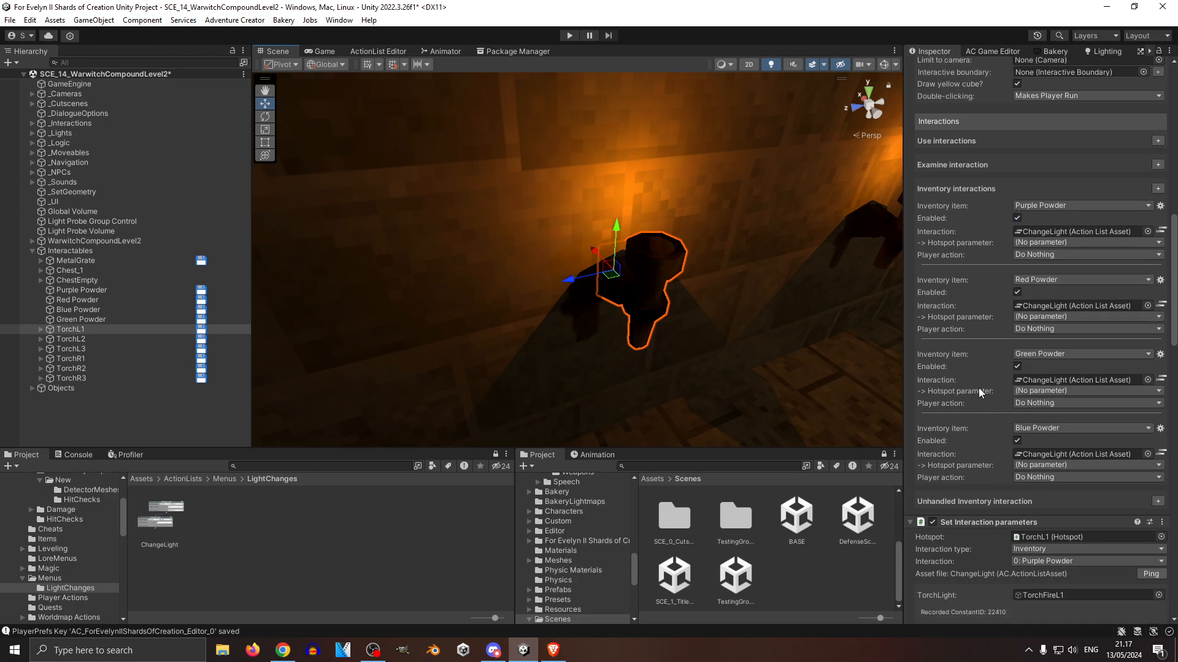
pyautogui.click(1065, 455)
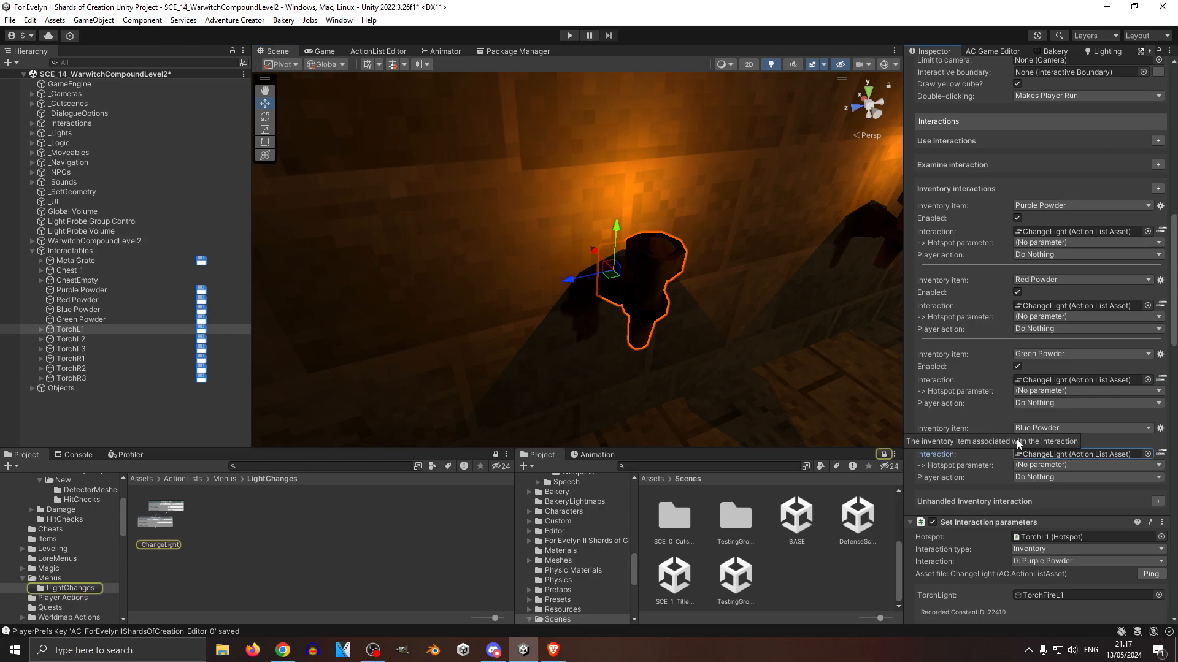
# Examine the Set Interaction parameters components on TorchL1 for the purple and red powders.
pyautogui.scroll(-2, 945, 307)
pyautogui.scroll(-10, 947, 307)
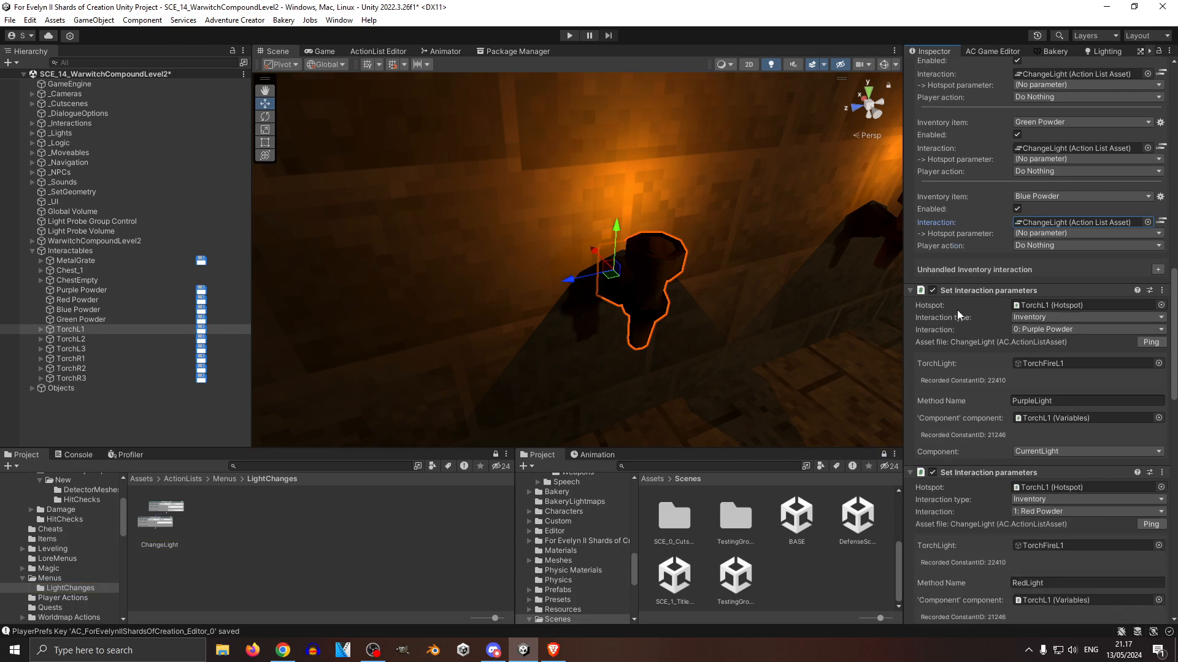
pyautogui.scroll(2, 962, 300)
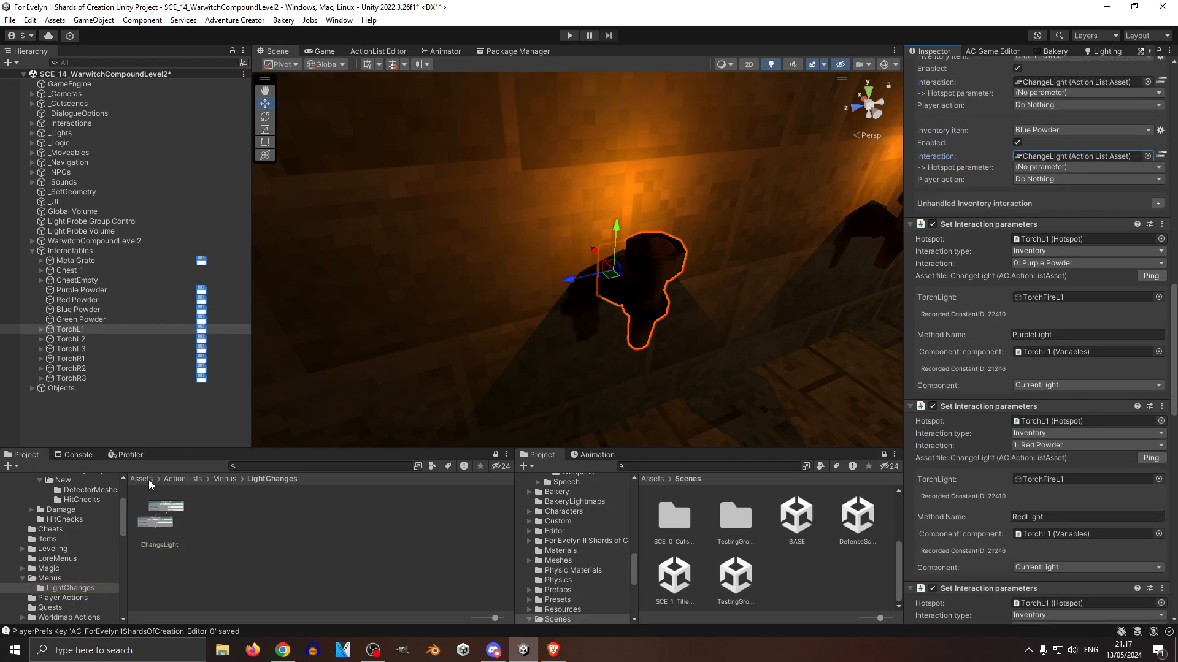
# Open the ChangeLight action list in its editor and review its Send message, Variable Set and Play one-shot actions.
pyautogui.doubleClick(174, 507)
pyautogui.scroll(-5, 555, 171)
pyautogui.scroll(5, 531, 231)
pyautogui.moveTo(528, 148); pyautogui.dragTo(425, 294)
pyautogui.click(538, 215)
pyautogui.scroll(-3, 539, 216)
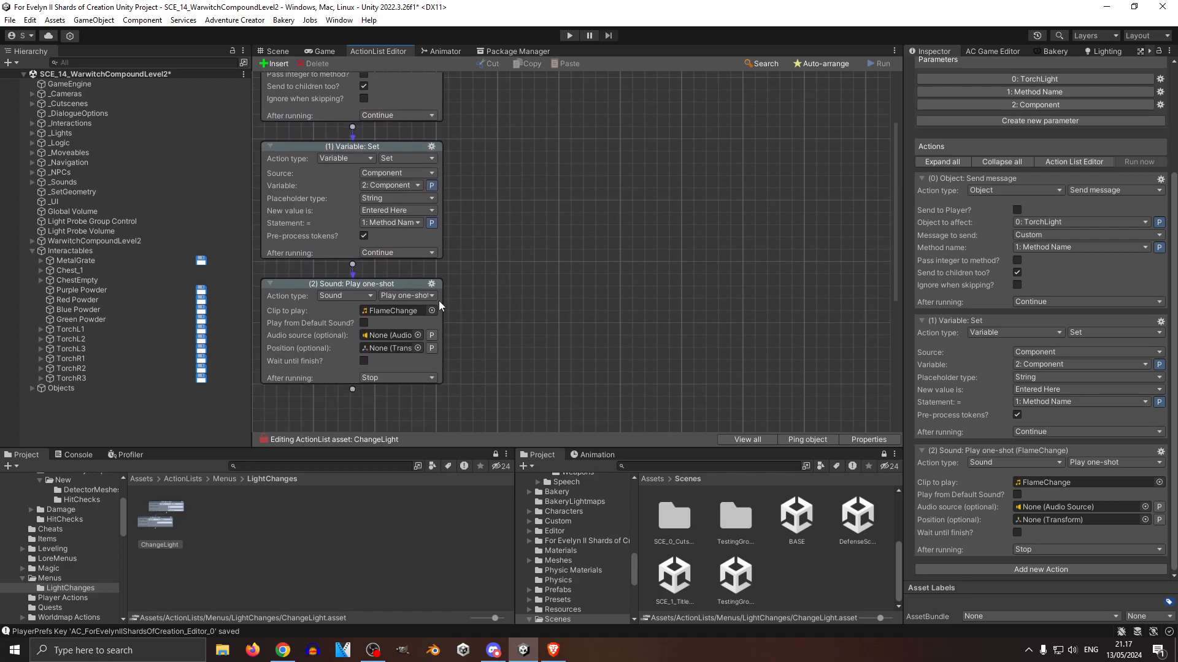
pyautogui.click(407, 285)
pyautogui.scroll(3, 503, 198)
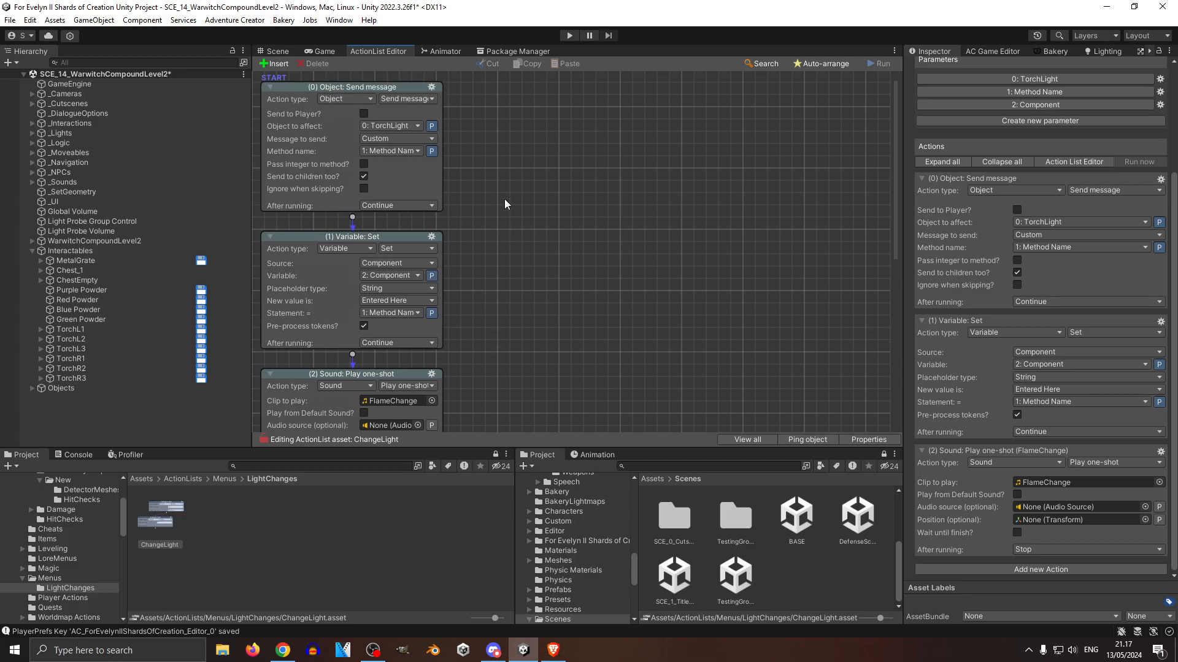
pyautogui.scroll(5, 957, 153)
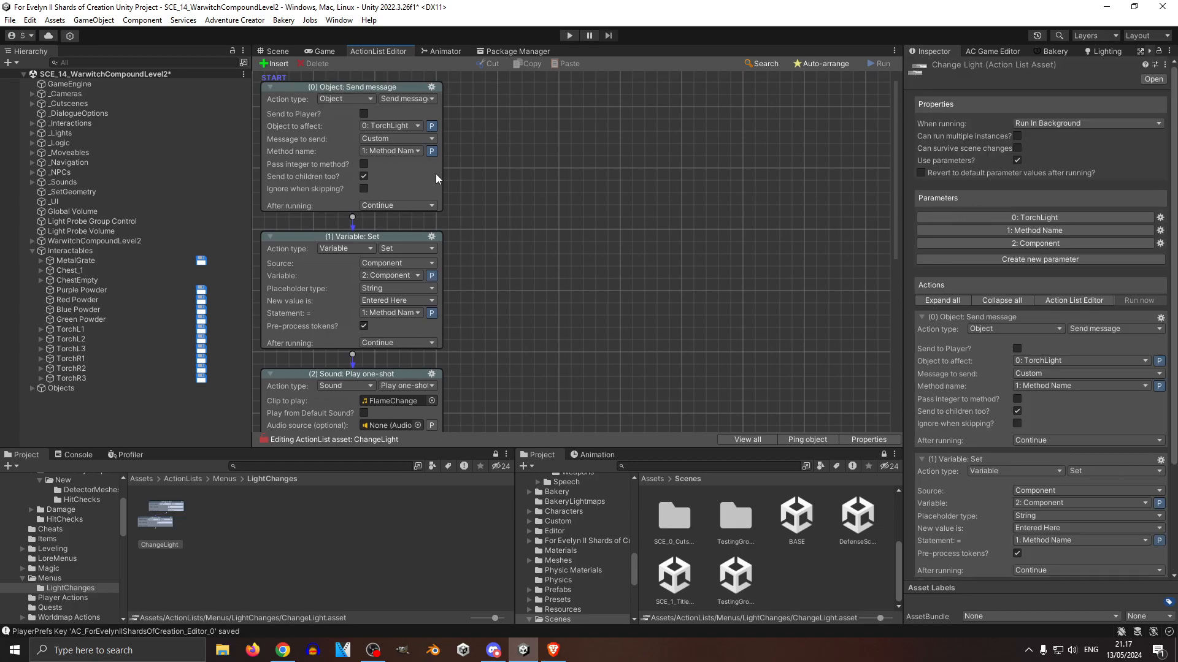
# Expand the TorchLight, Method Name and Component parameters of the ChangeLight asset and examine their labels and types.
pyautogui.click(987, 219)
pyautogui.click(994, 309)
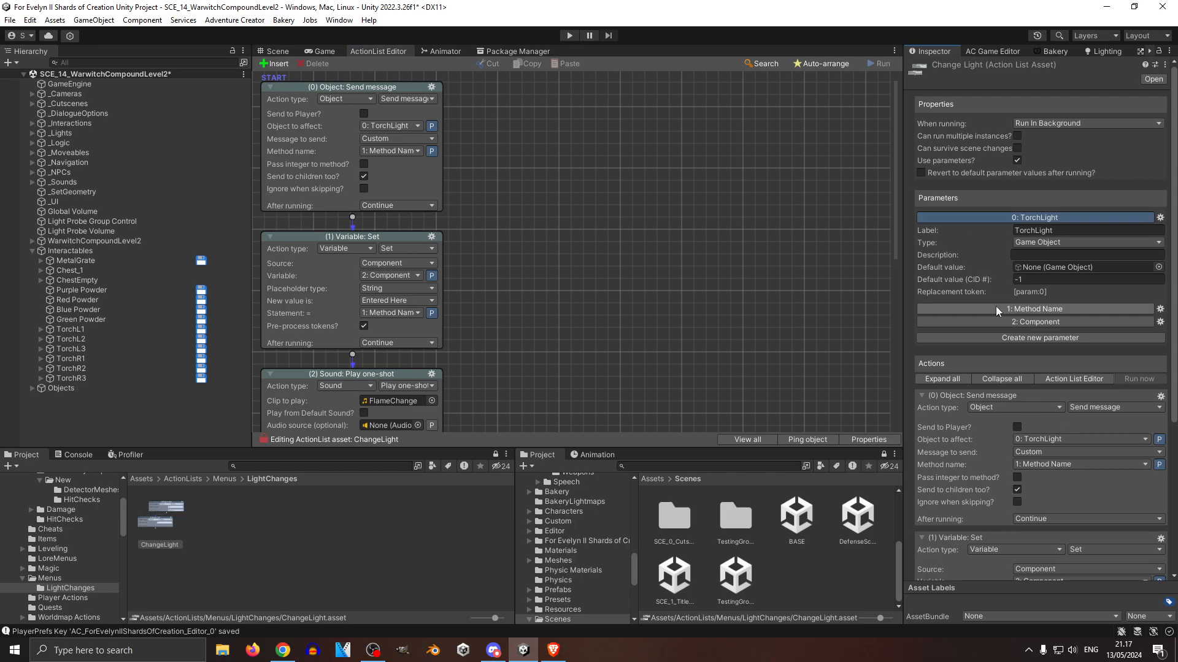
pyautogui.click(1005, 388)
pyautogui.click(1054, 230)
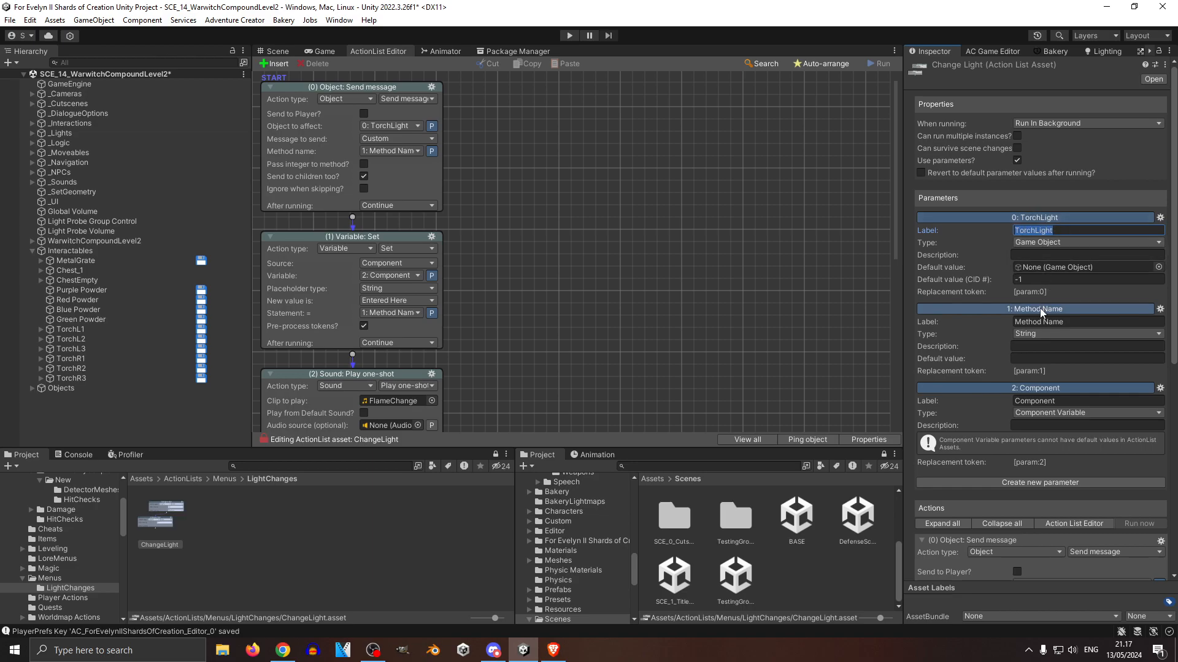
pyautogui.click(1062, 322)
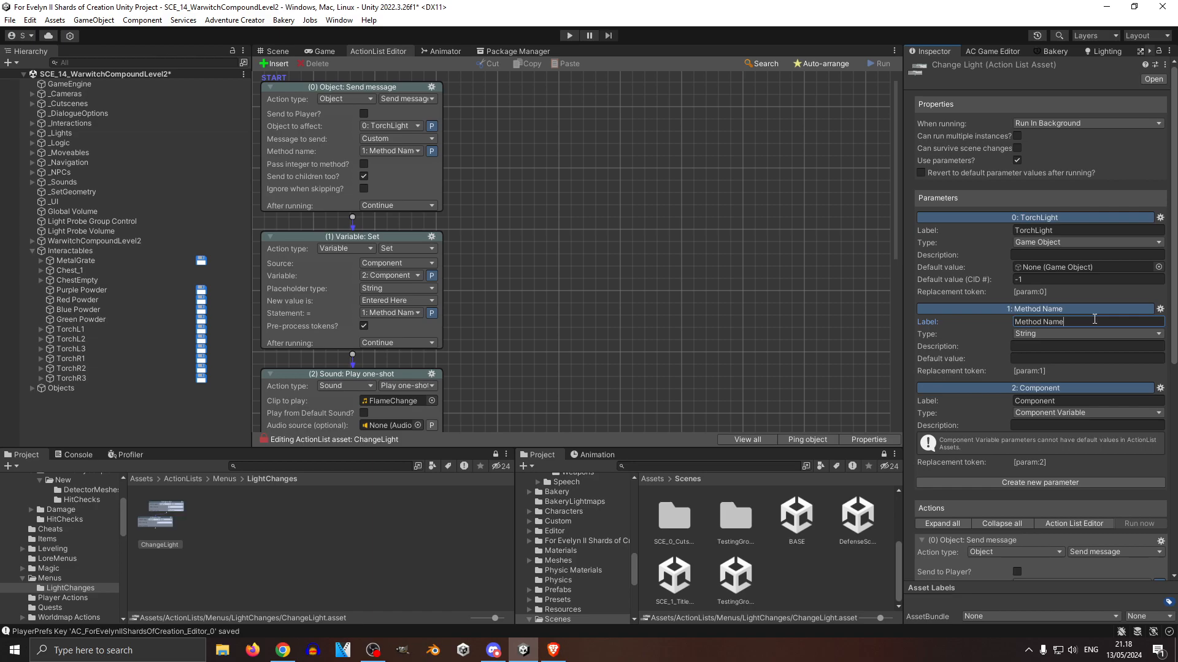
pyautogui.click(1036, 401)
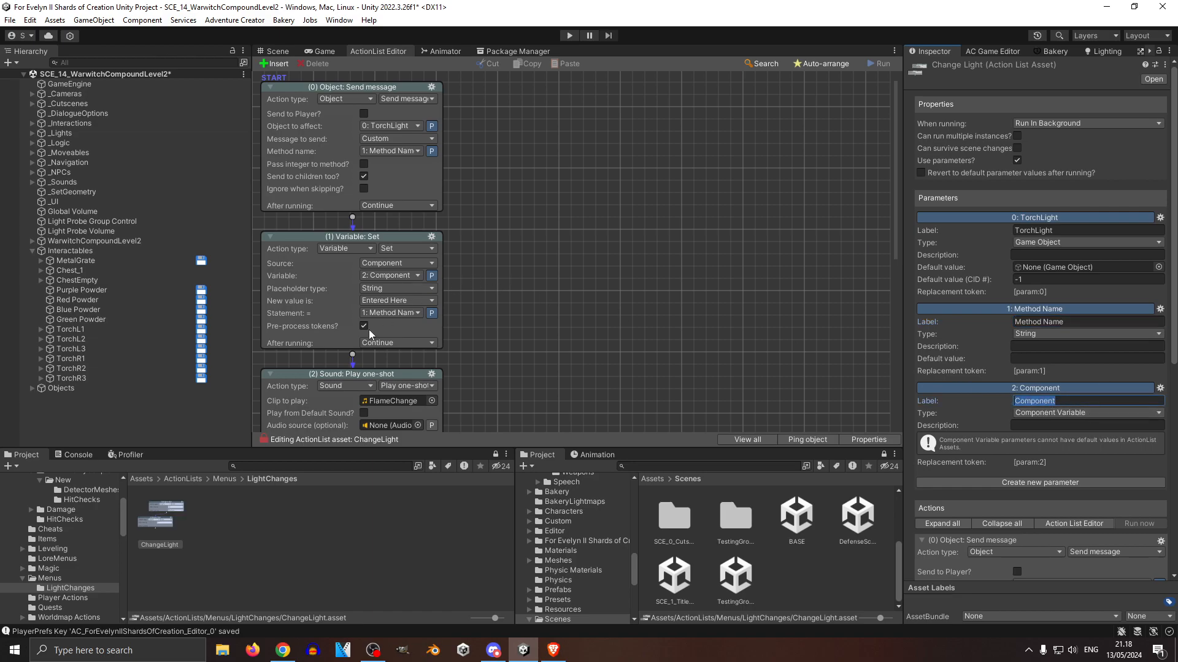
# Check which parameters feed the Variable and Statement fields of the Variable Set action.
pyautogui.click(387, 274)
pyautogui.click(542, 249)
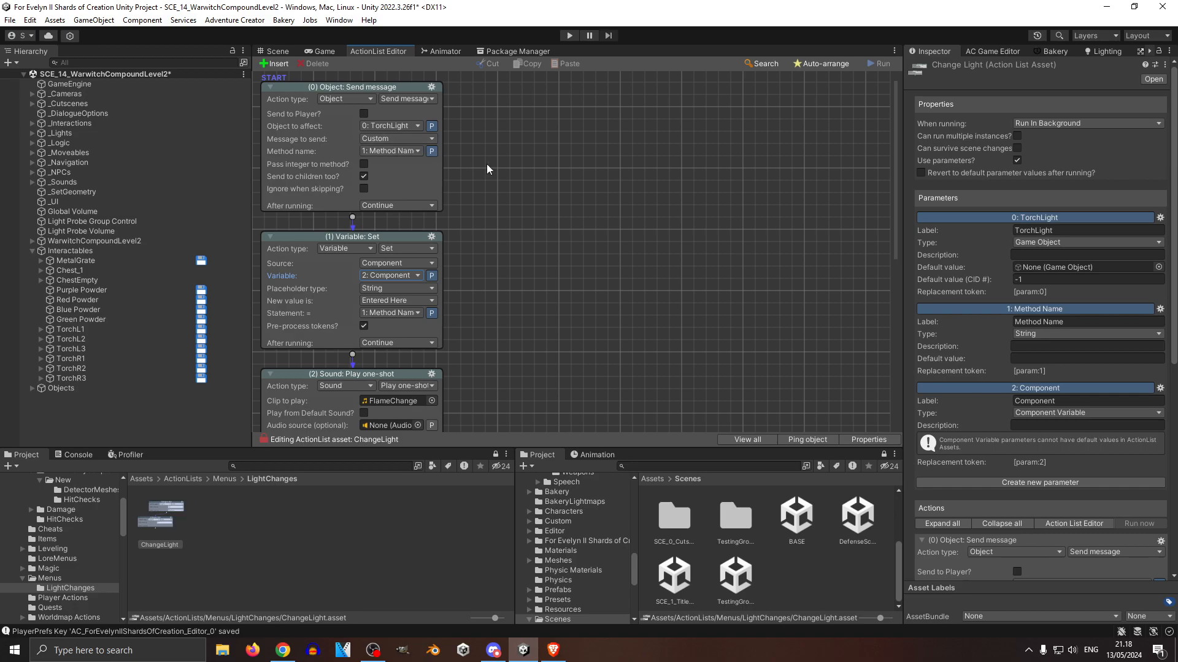
pyautogui.click(410, 314)
pyautogui.click(523, 292)
pyautogui.click(1068, 323)
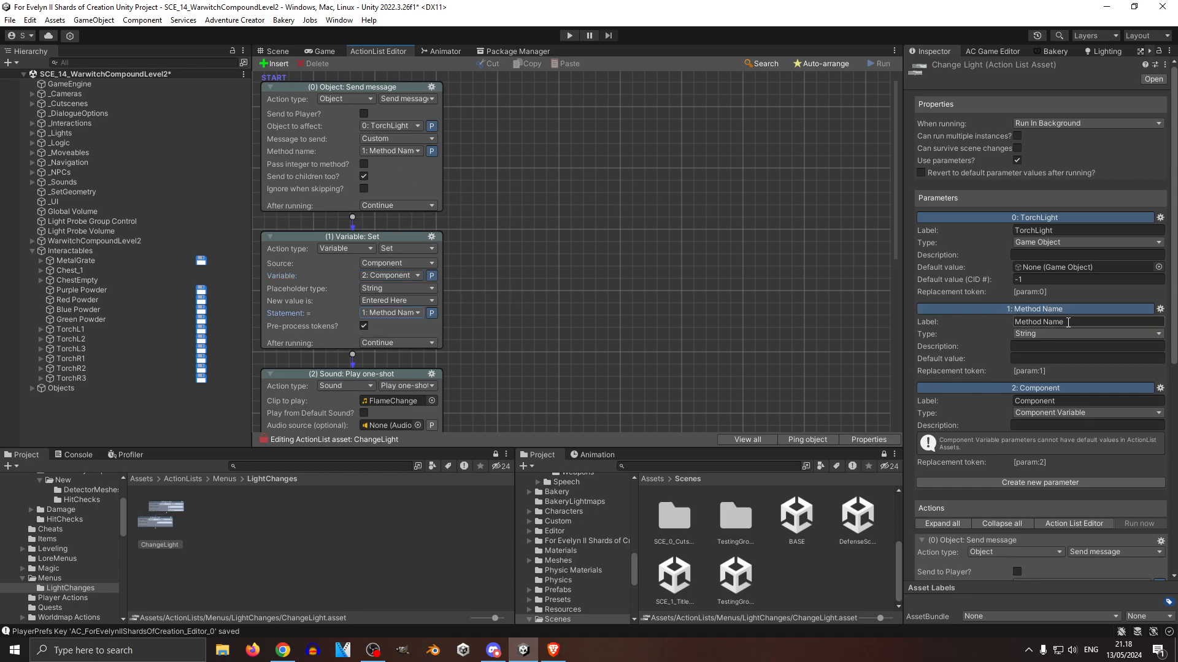
# Return to TorchL1 in the scene and examine how its inventory interactions pair with the Set Interaction parameters components.
pyautogui.click(276, 51)
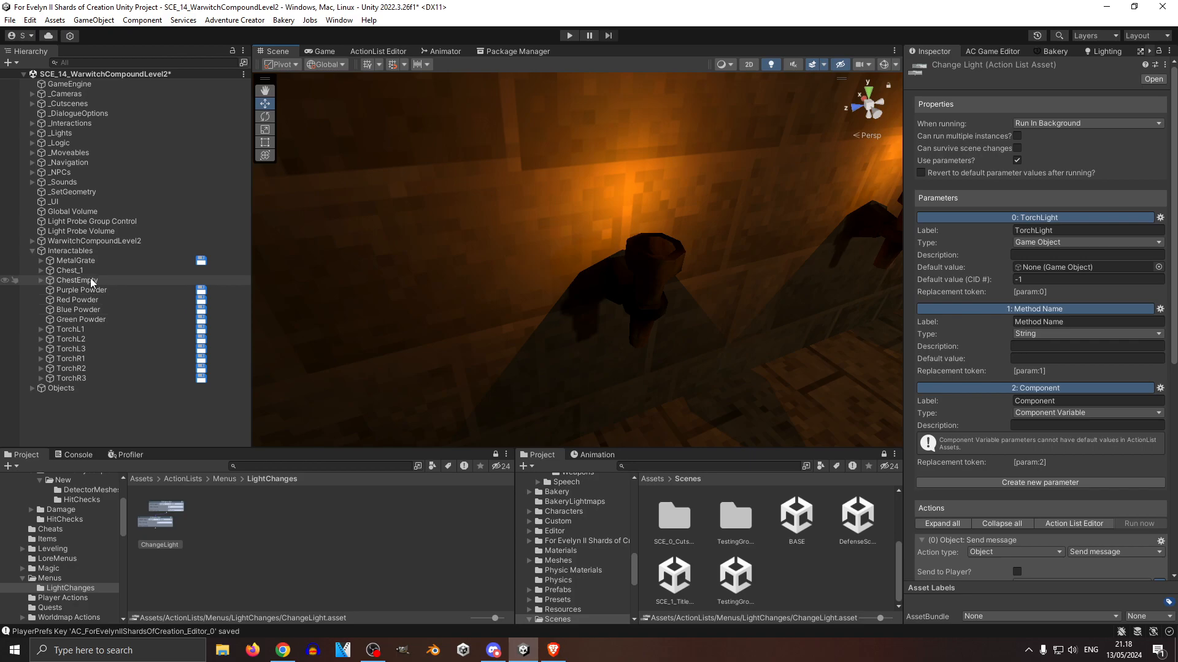
pyautogui.click(69, 329)
pyautogui.scroll(-10, 975, 343)
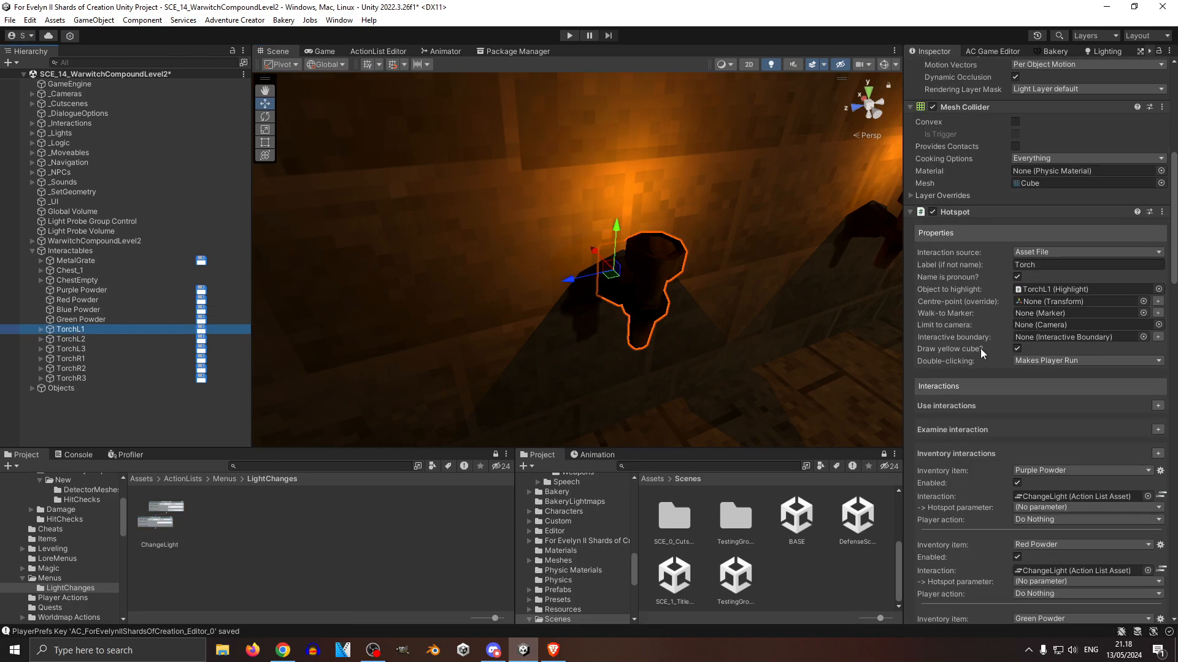
pyautogui.scroll(-4, 969, 330)
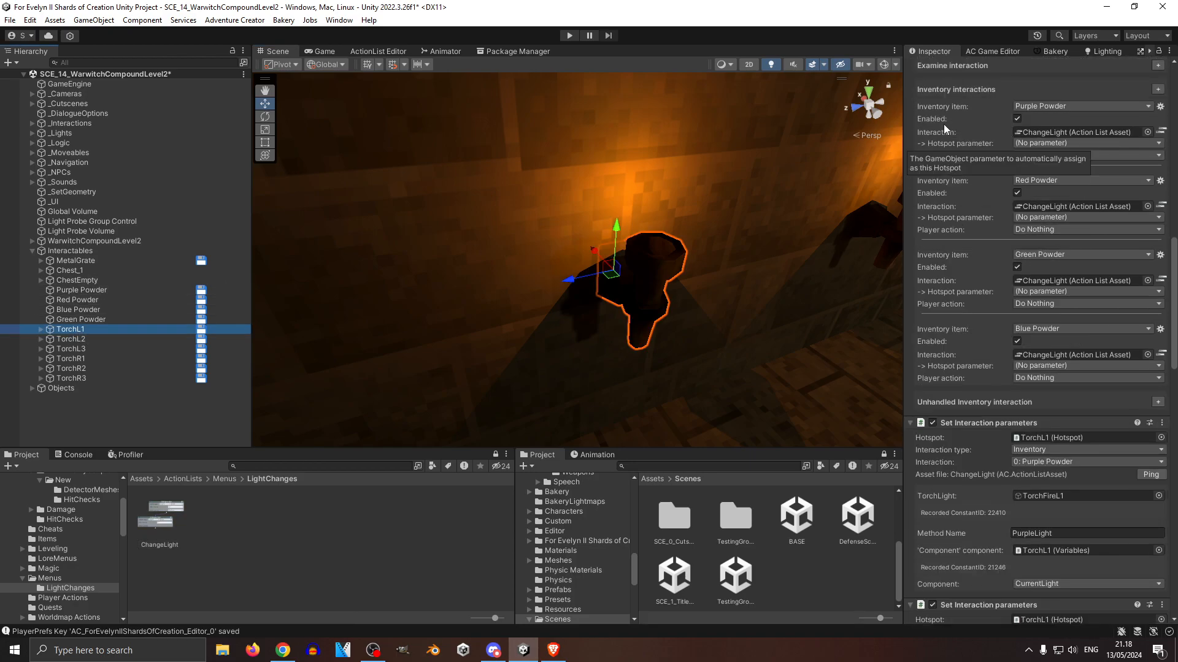
pyautogui.scroll(-6, 960, 240)
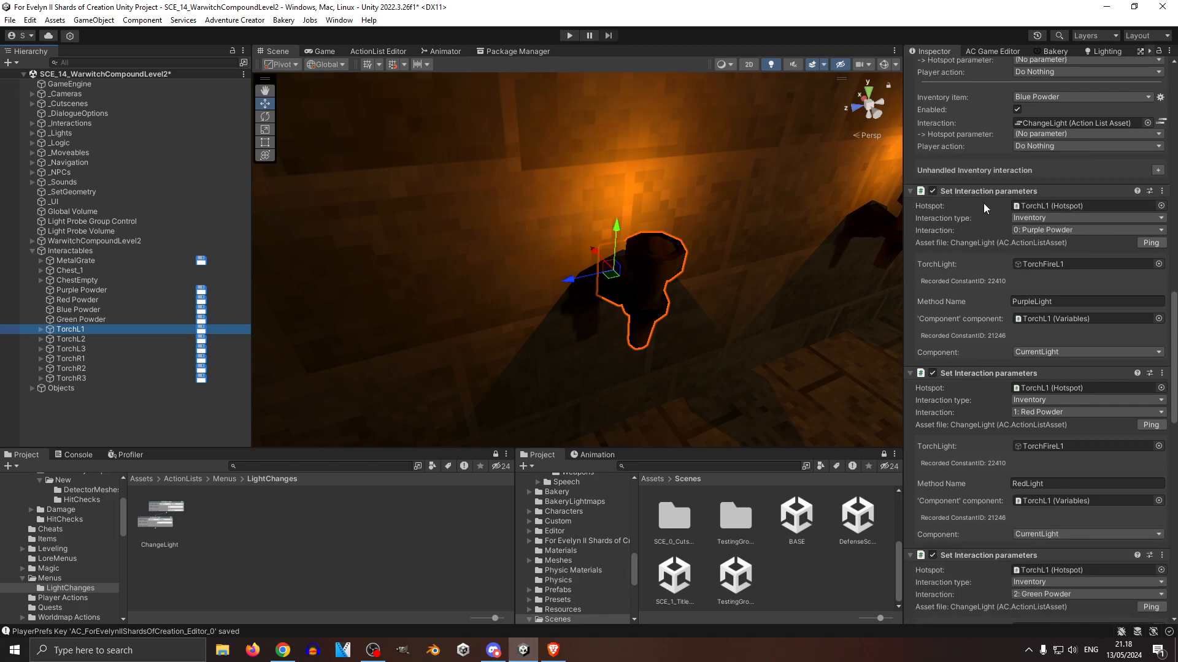
pyautogui.scroll(-4, 973, 358)
pyautogui.scroll(3, 1000, 416)
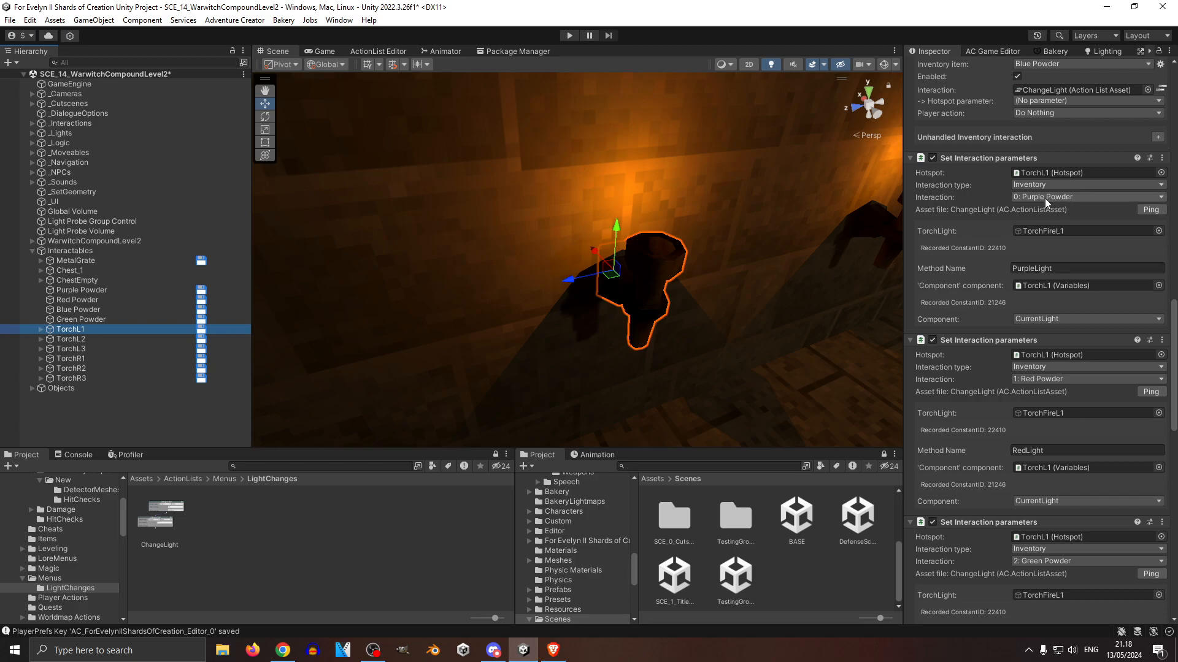
# Inspect the PurpleLight method name in the Purple Powder parameters, along with the parameter sets for the other powders.
pyautogui.click(1064, 272)
pyautogui.click(1064, 274)
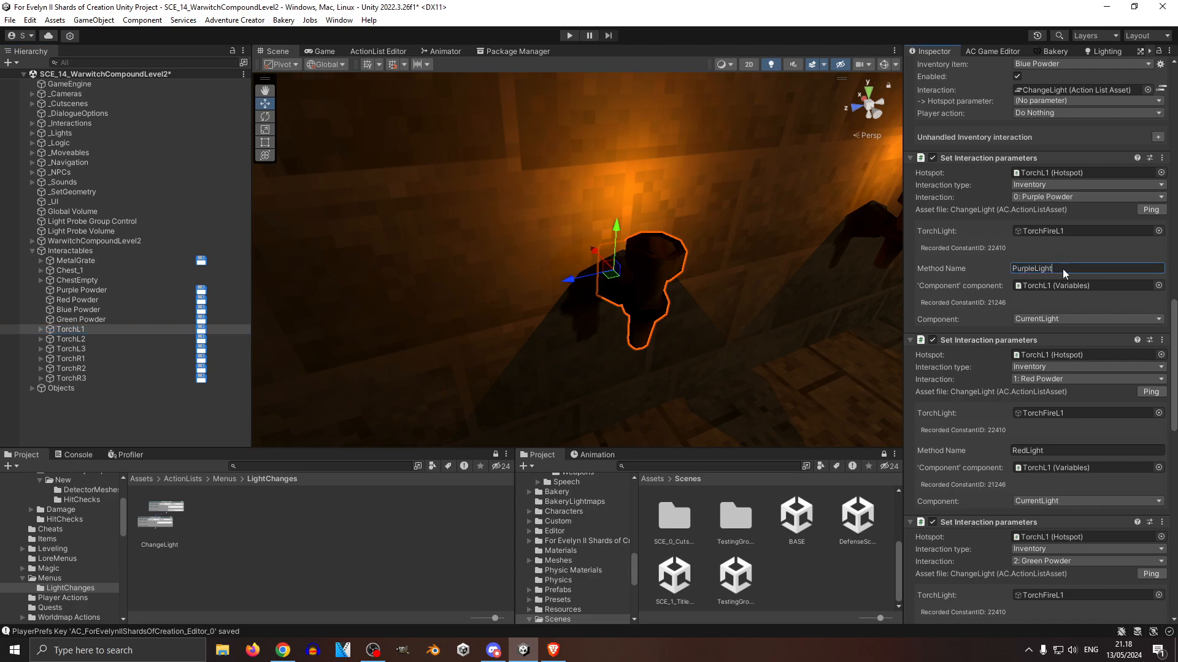
pyautogui.moveTo(1065, 268); pyautogui.dragTo(1007, 273)
pyautogui.scroll(-12, 966, 316)
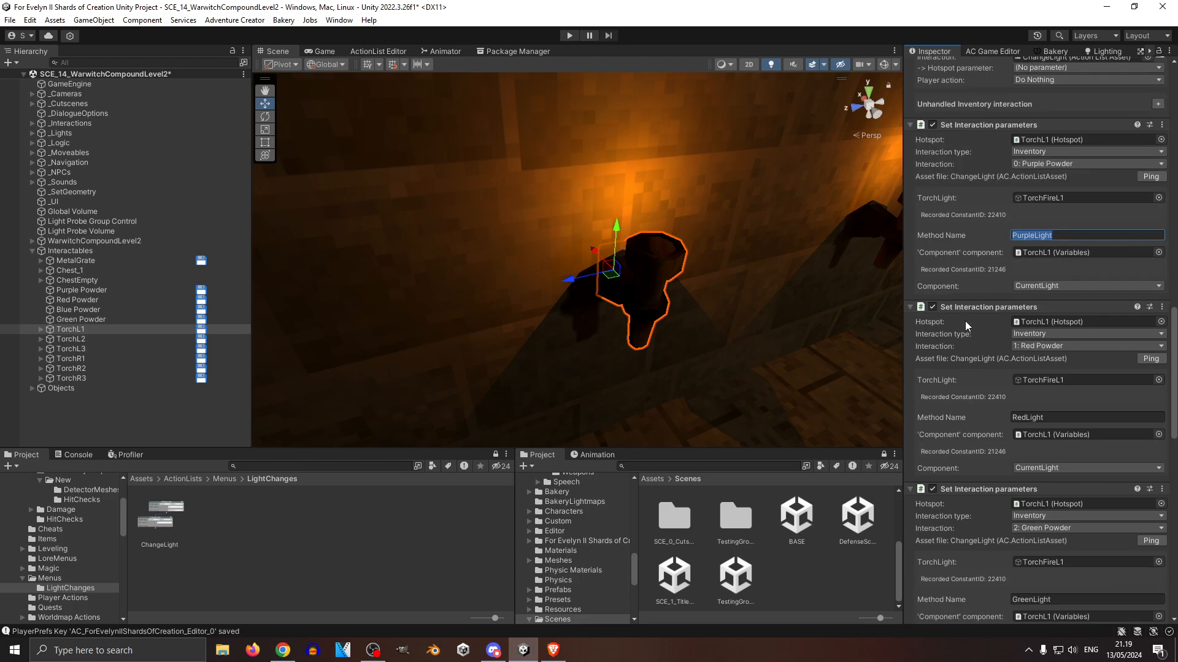
pyautogui.scroll(-3, 966, 322)
pyautogui.click(1014, 352)
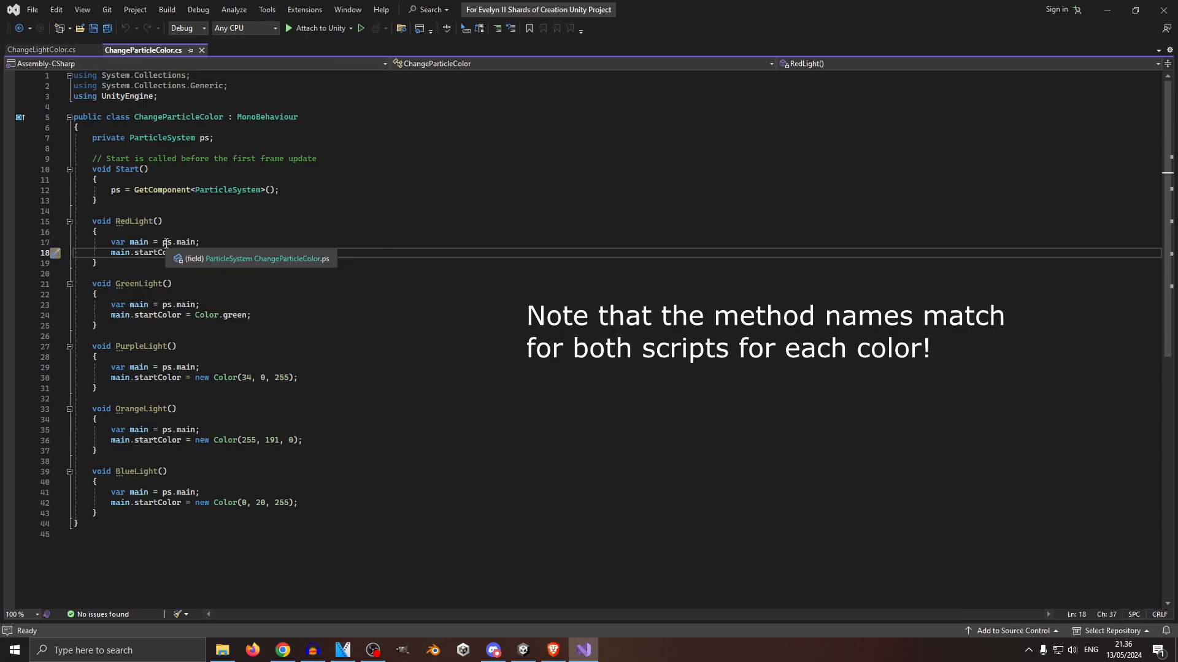
# Switch to Visual Studio and review the Start, RedLight and PurpleLight methods in ChangeParticleColor.cs.
pyautogui.moveTo(195, 190); pyautogui.dragTo(97, 201)
pyautogui.click(279, 265)
pyautogui.click(153, 253)
pyautogui.click(257, 257)
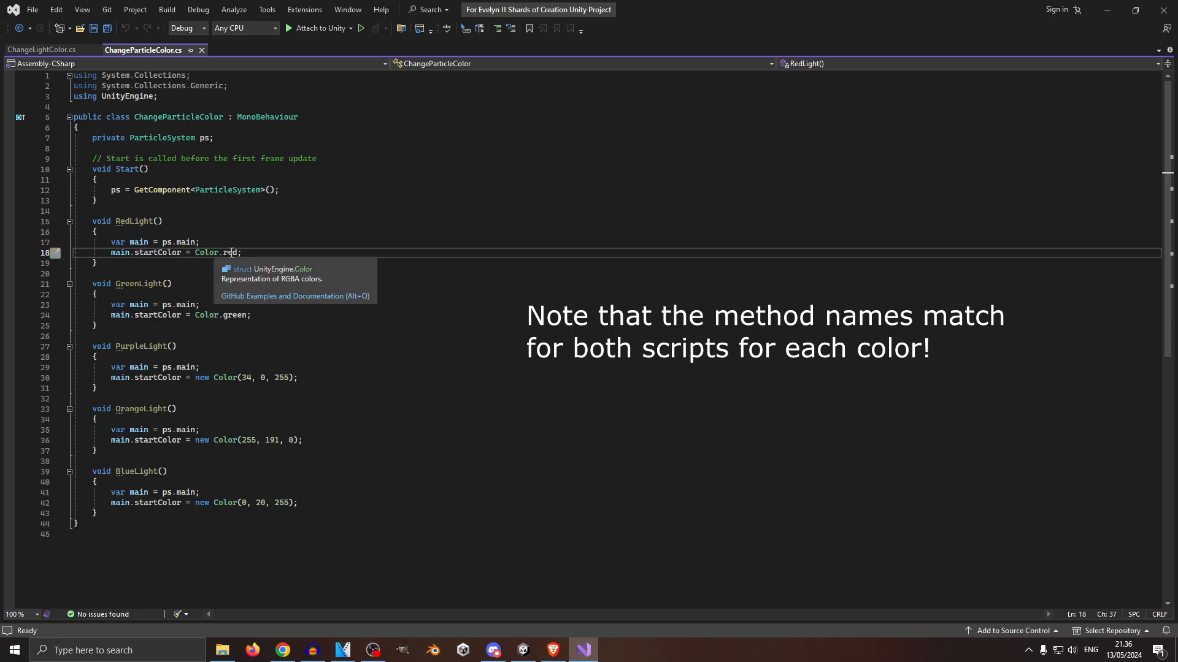
pyautogui.moveTo(195, 378); pyautogui.dragTo(238, 379)
pyautogui.click(301, 380)
pyautogui.click(339, 379)
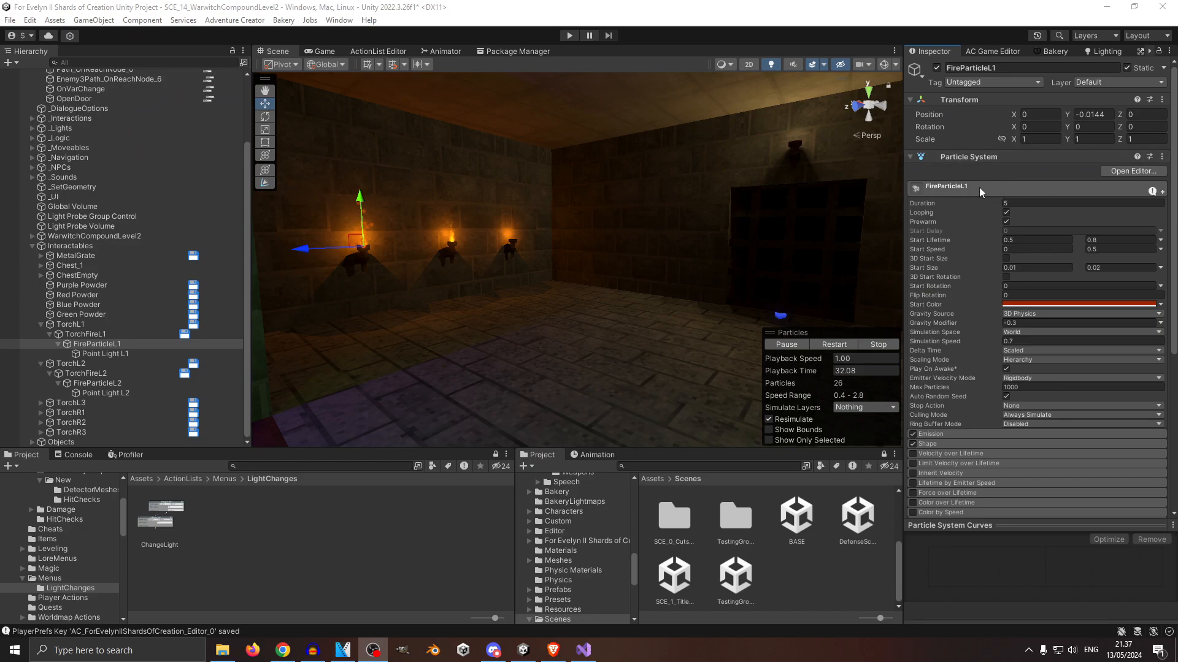
# Check the Start Color setting of FireParticleL1 in Unity and the RedLight method in ChangeLightColor.cs.
pyautogui.click(930, 305)
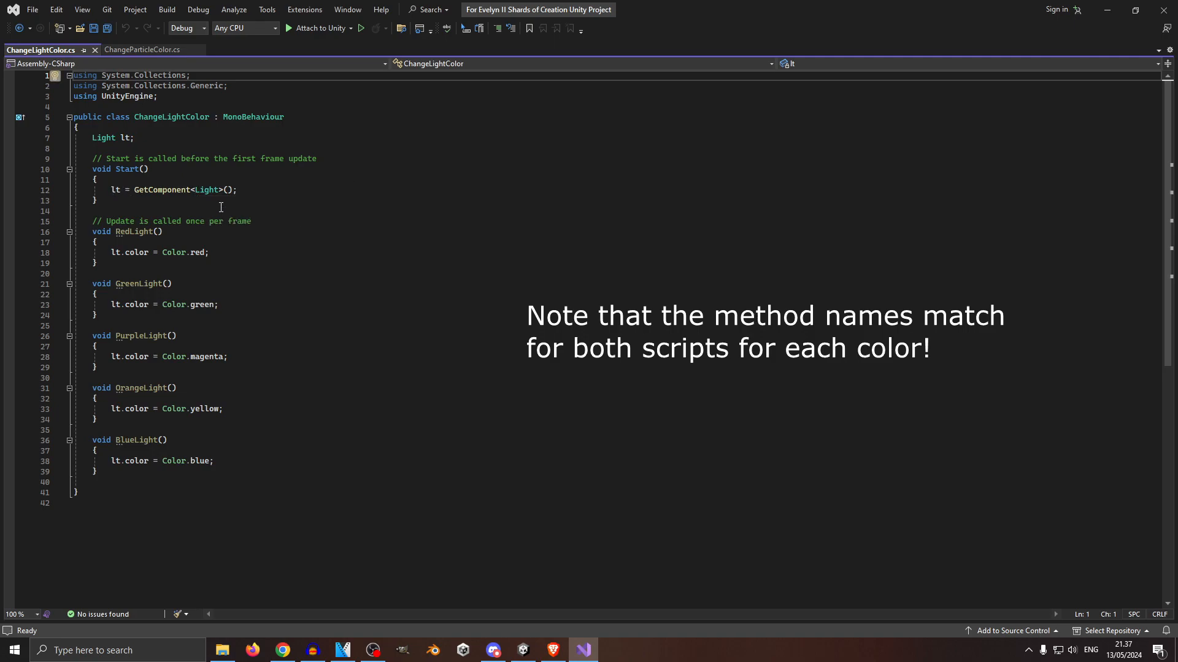
pyautogui.click(126, 254)
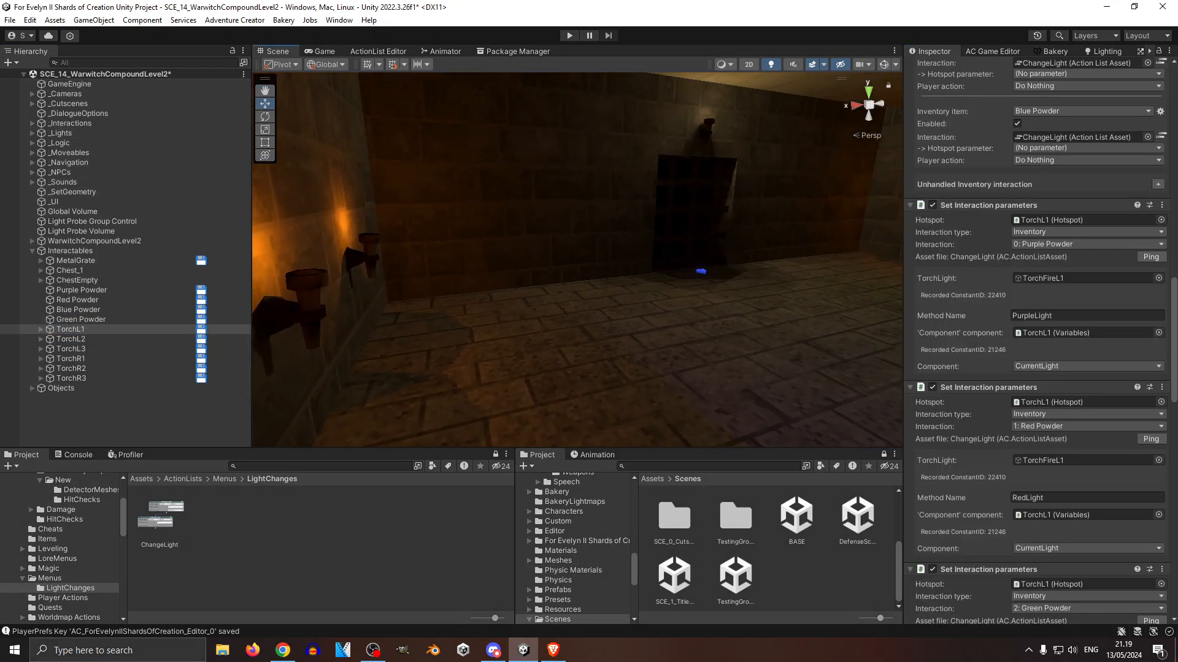
# In Unity, expand the _Cutscenes group and show the Adventure Creator Scene manager with its scene cutscene assignments.
pyautogui.click(32, 103)
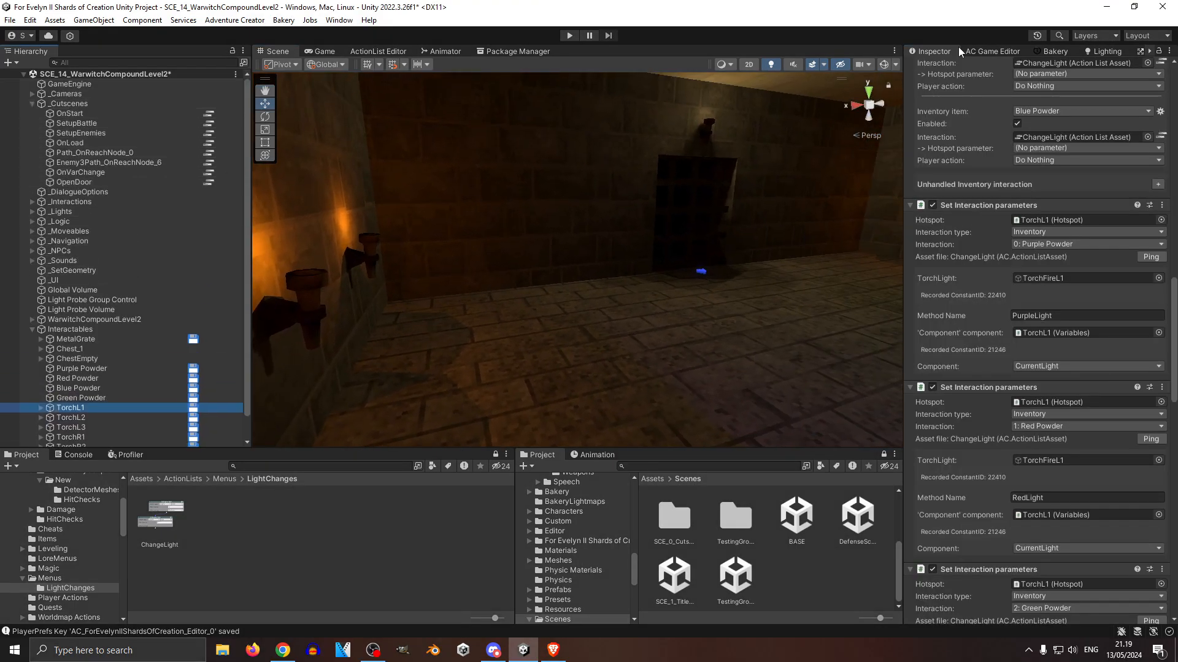
pyautogui.click(977, 51)
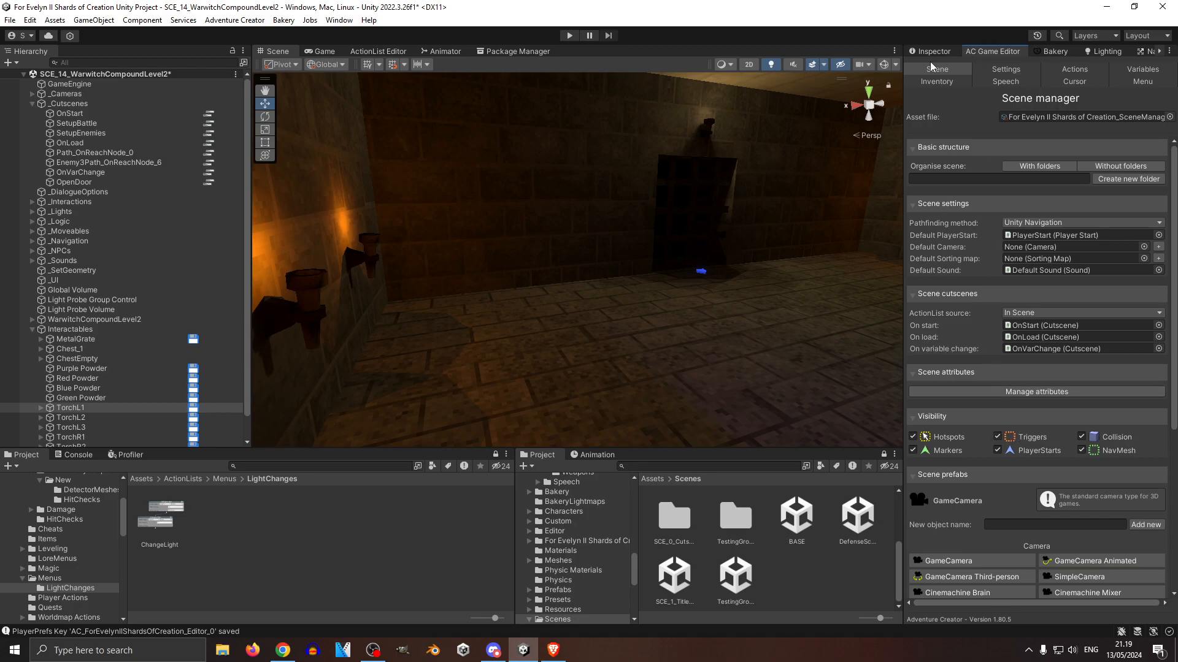
# Locate the OnVarChange cutscene assigned to On variable change, open it in the ActionList Editor and show its actions in the Inspector.
pyautogui.click(1061, 347)
pyautogui.click(92, 173)
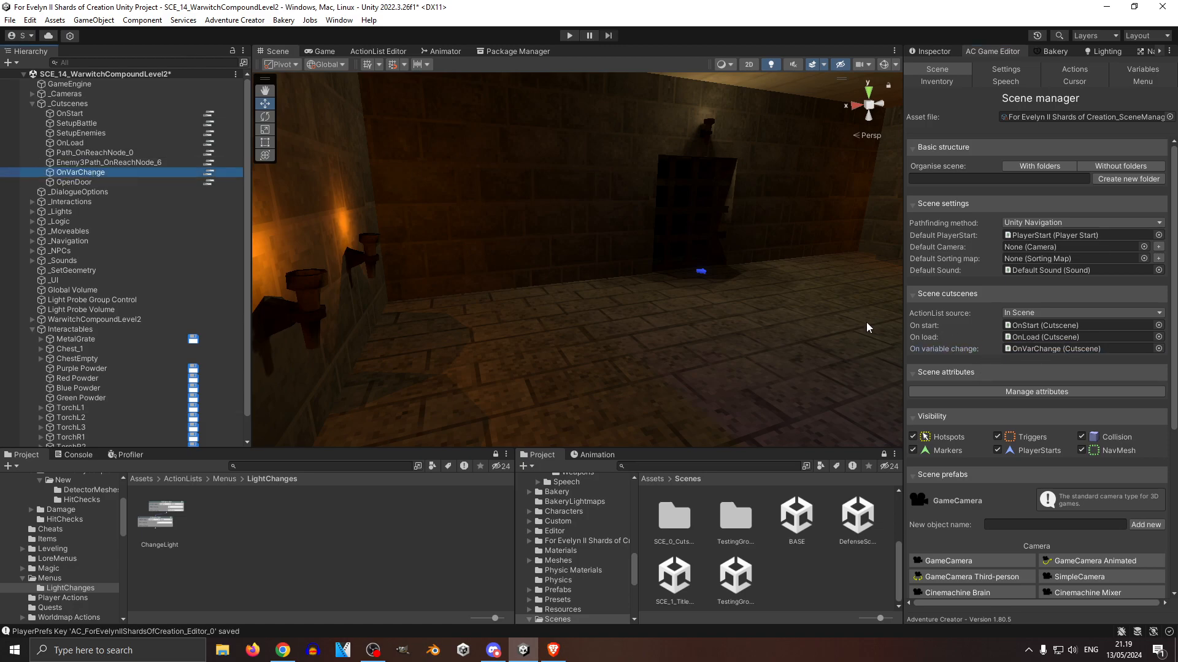
pyautogui.click(209, 177)
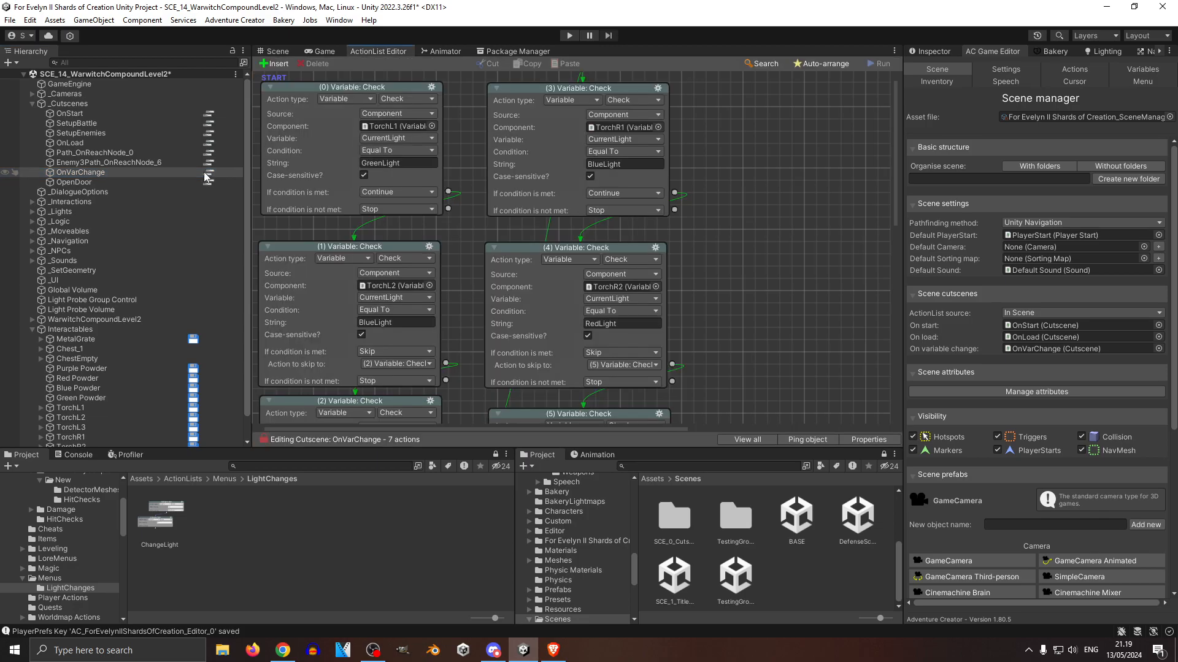
pyautogui.click(932, 51)
pyautogui.scroll(-1, 704, 135)
pyautogui.scroll(-5, 703, 137)
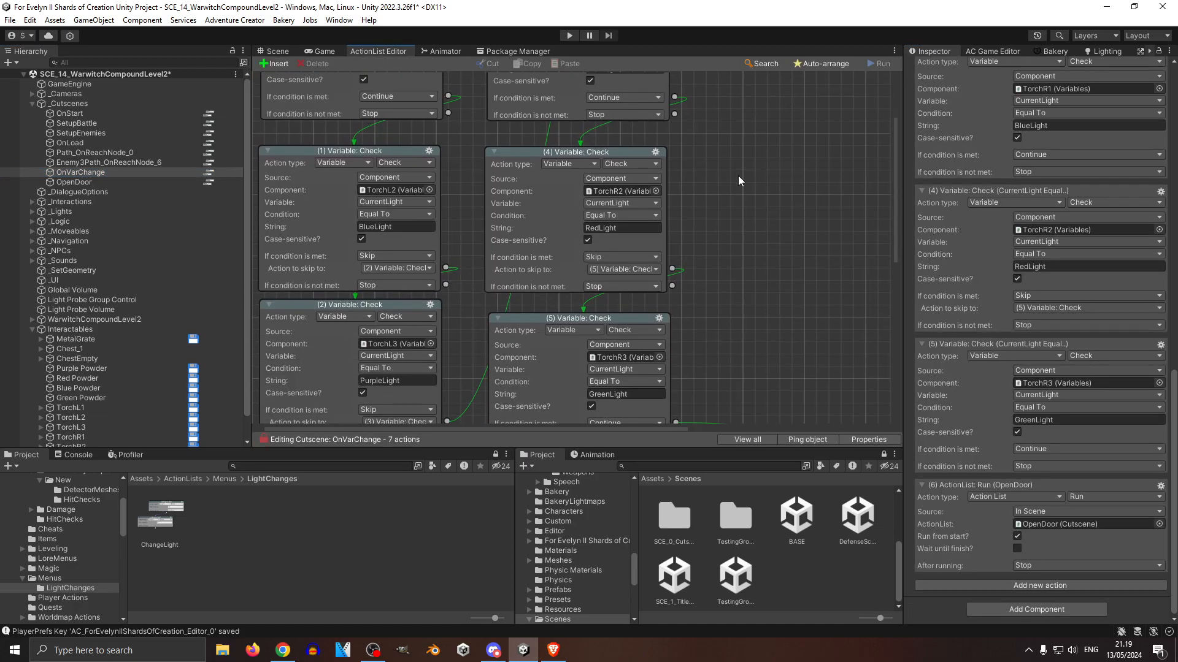
# Review the CurrentLight checks for the L and R torches in OnVarChange, through to the final ActionList: Run action.
pyautogui.scroll(5, 738, 192)
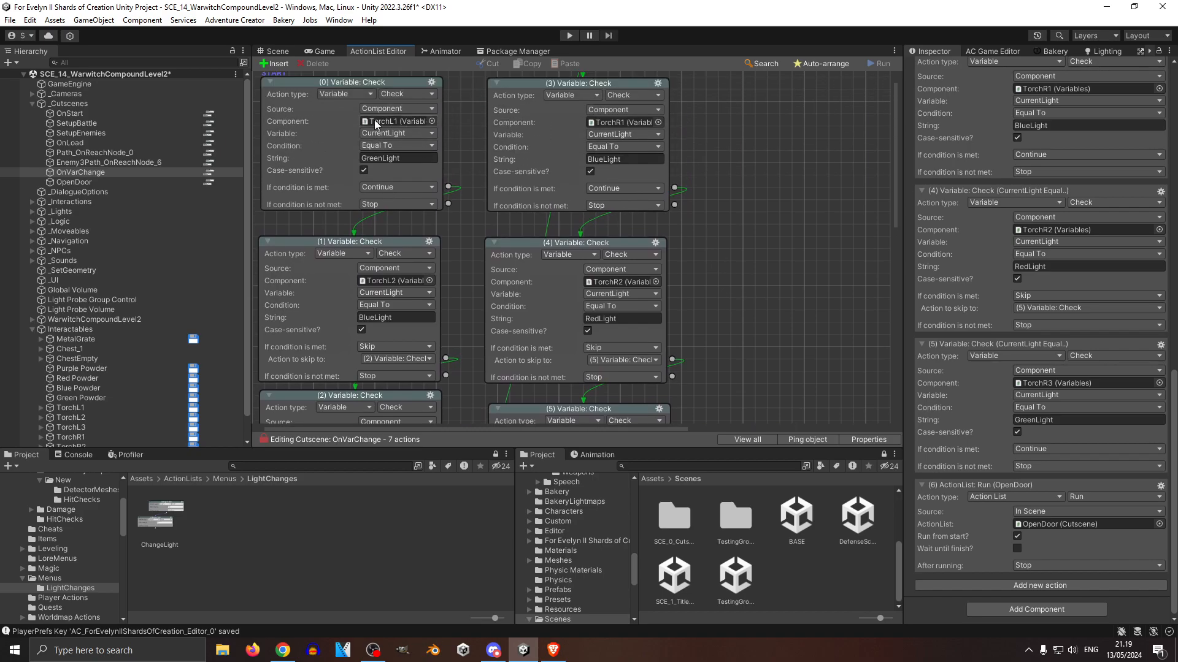
pyautogui.scroll(-1, 449, 148)
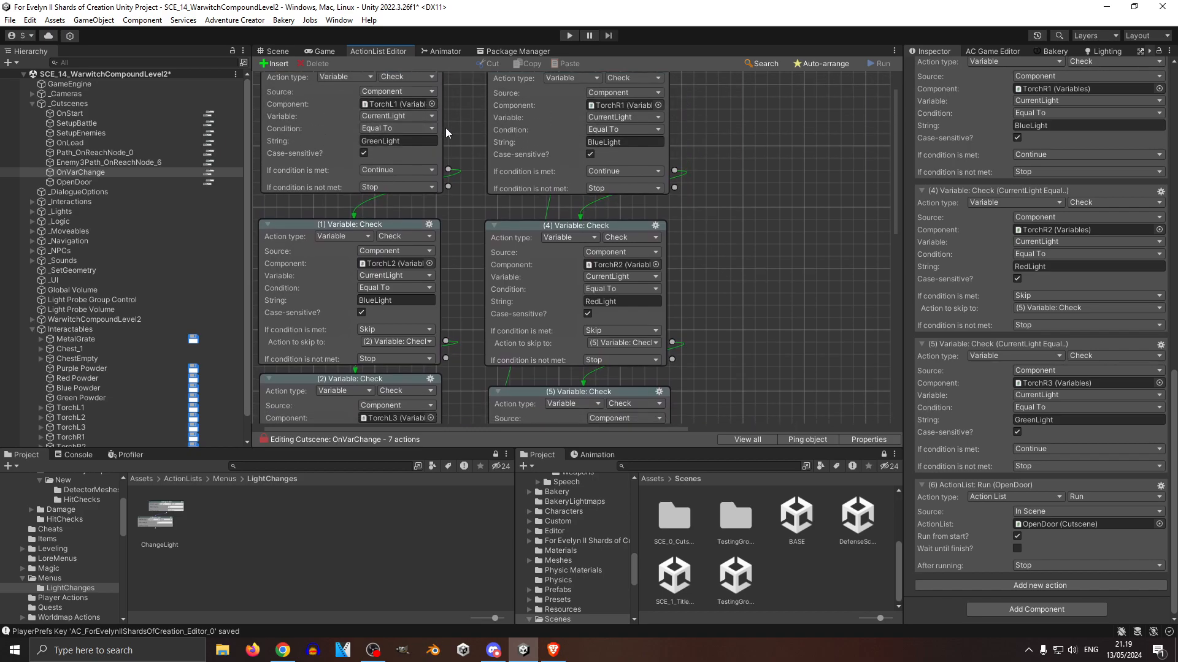
pyautogui.scroll(-1, 438, 139)
pyautogui.scroll(2, 436, 148)
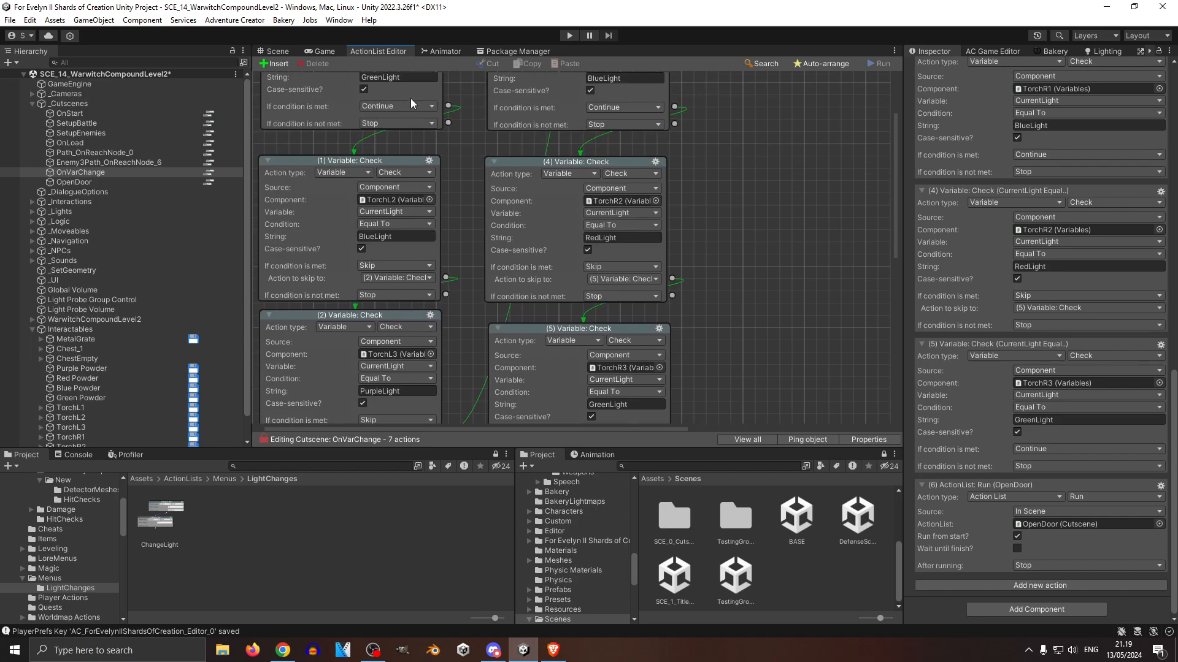
pyautogui.moveTo(482, 203); pyautogui.dragTo(482, 219, button='middle')
pyautogui.moveTo(723, 385); pyautogui.dragTo(556, 62, button='middle')
# Show the OpenDoor cutscene's actions from the ActionList: Run reference and view the metal grate in the scene.
pyautogui.click(665, 259)
pyautogui.click(74, 183)
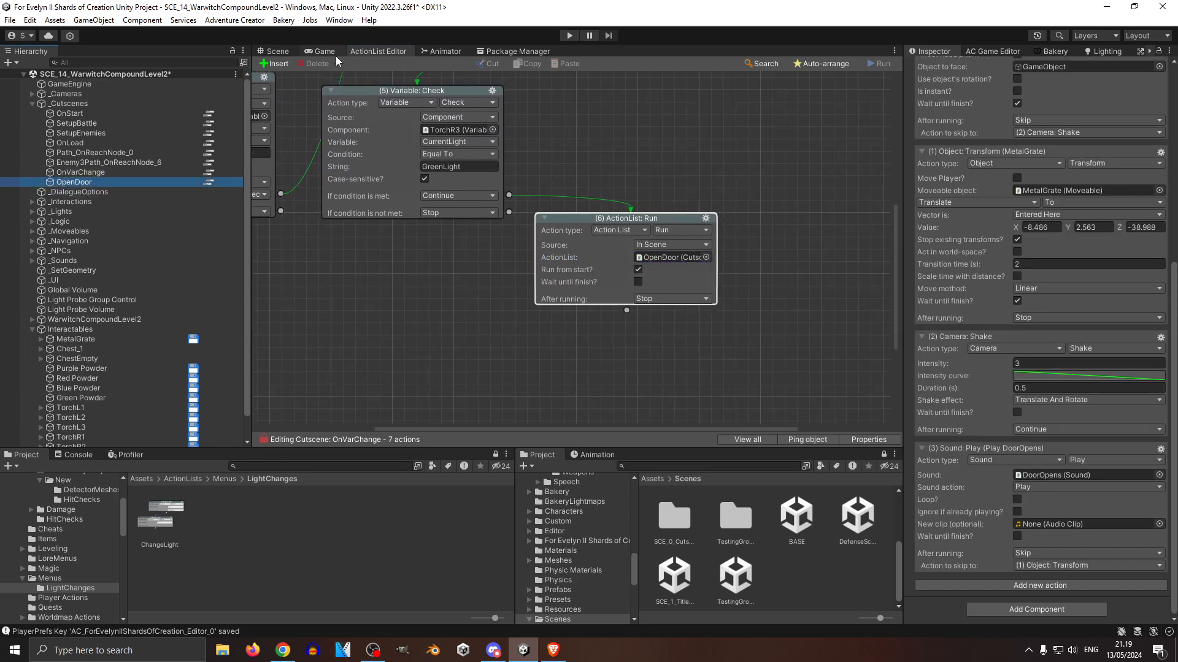
pyautogui.click(286, 53)
pyautogui.moveTo(470, 249); pyautogui.dragTo(477, 216, button='right')
pyautogui.moveTo(581, 291); pyautogui.dragTo(344, 237, button='right')
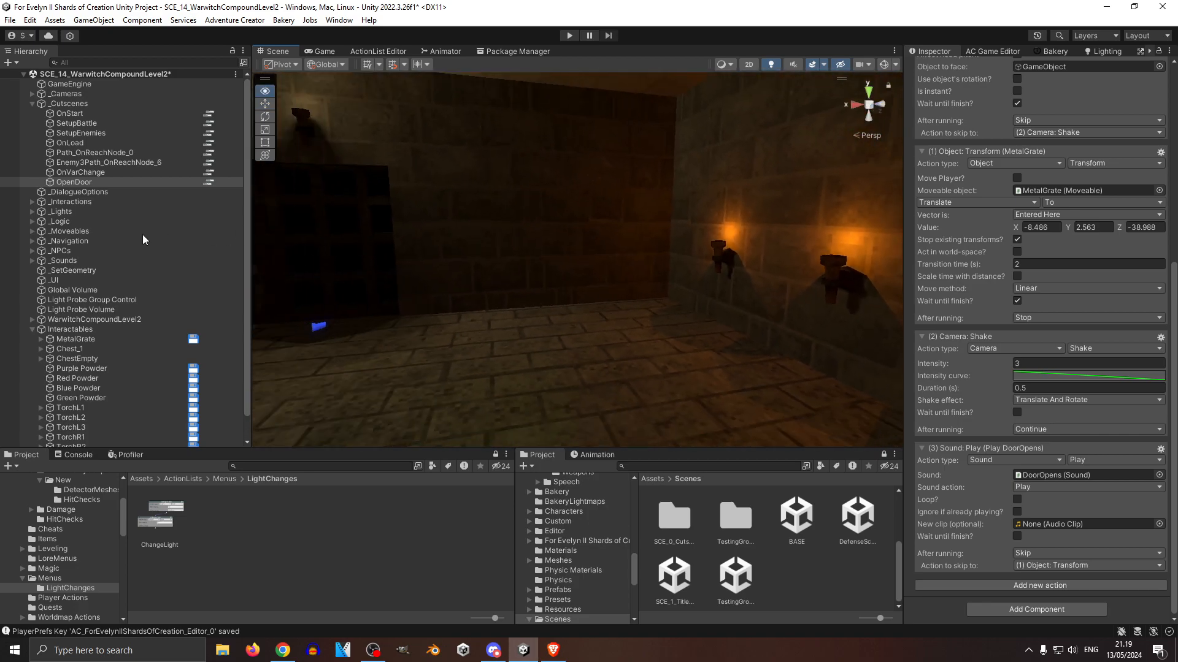
# View the three wall torches in the scene and show TorchL1's inventory interactions for the powders.
pyautogui.moveTo(147, 239); pyautogui.dragTo(7, 237, button='right')
pyautogui.moveTo(701, 271); pyautogui.dragTo(512, 232, button='right')
pyautogui.click(569, 191)
pyautogui.moveTo(569, 191); pyautogui.dragTo(387, 291, button='right')
pyautogui.moveTo(489, 327); pyautogui.dragTo(746, 333, button='right')
pyautogui.press('w')
pyautogui.click(110, 408)
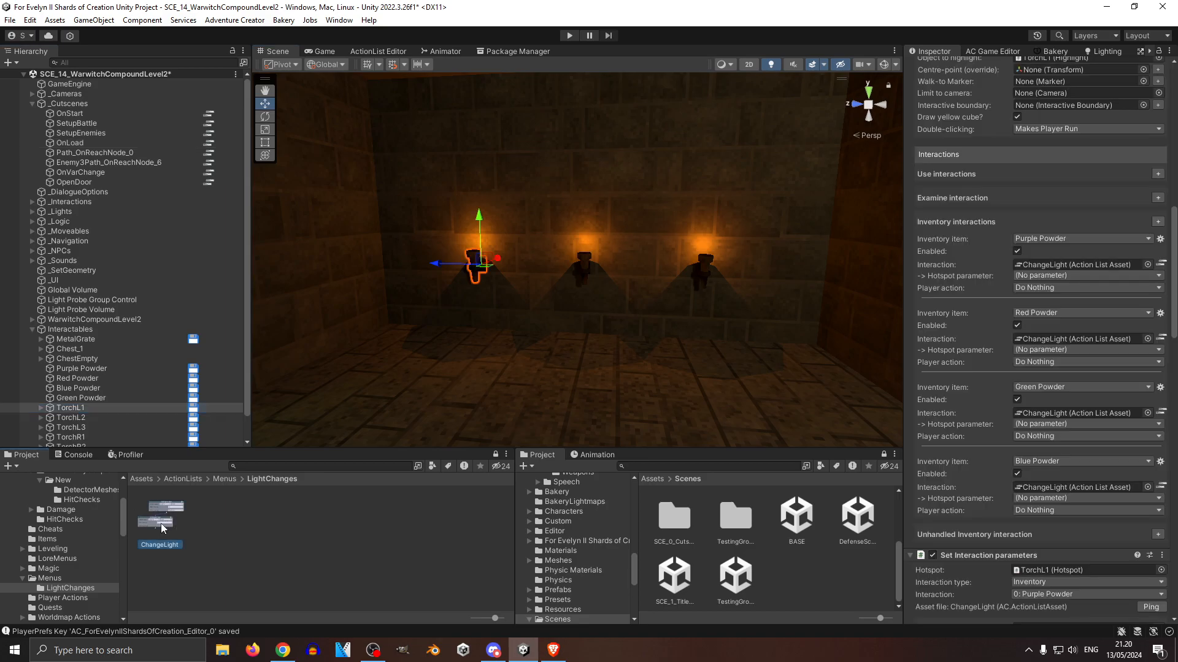
# Open the ChangeLight action list to check its TorchLight, Method Name and Component parameters, and return to the scene.
pyautogui.doubleClick(162, 525)
pyautogui.scroll(6, 966, 184)
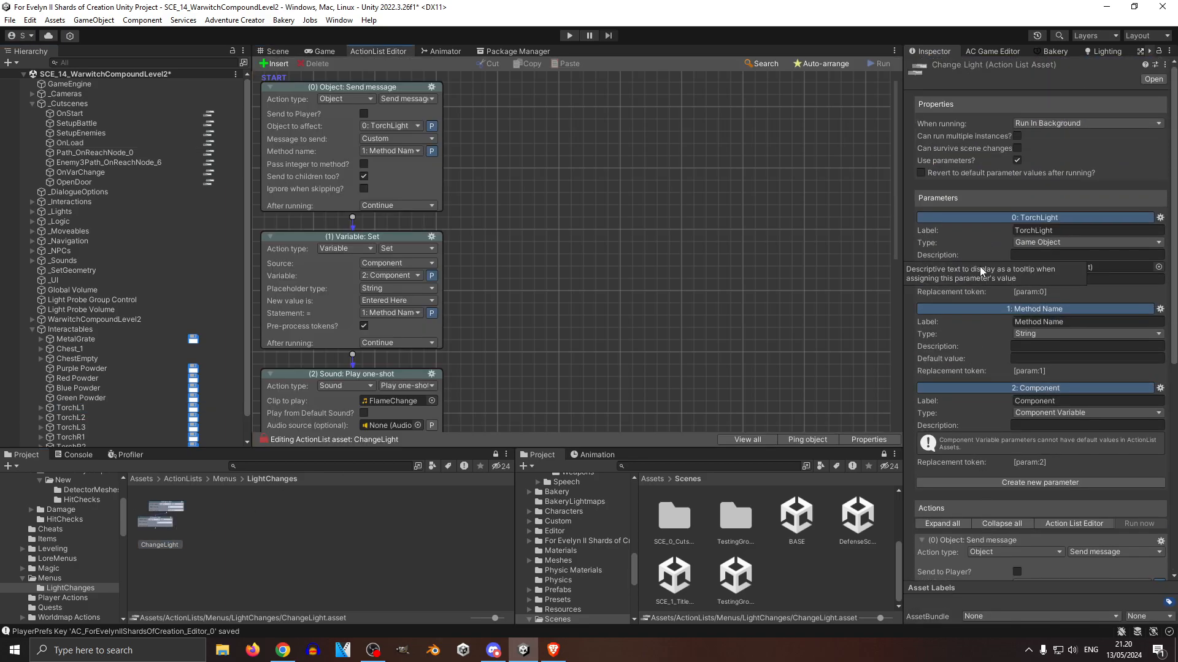
pyautogui.click(279, 51)
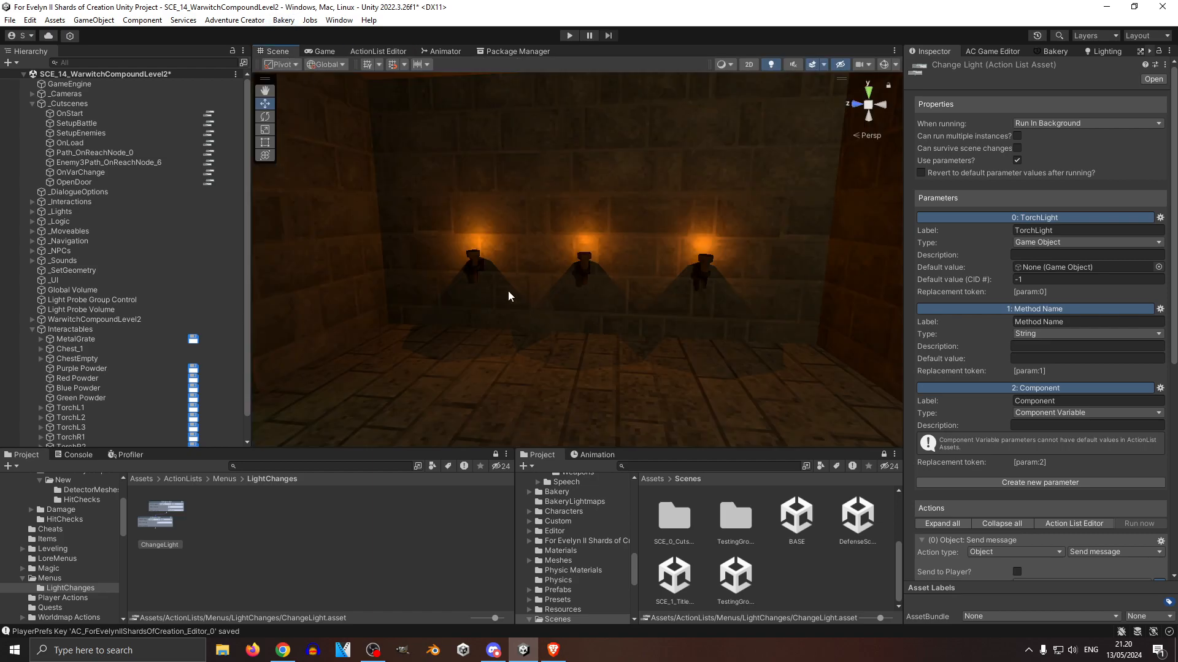
# Compare the powder interaction parameters on TorchL1 and TorchL2, including their TorchLight and Component assignments.
pyautogui.click(476, 265)
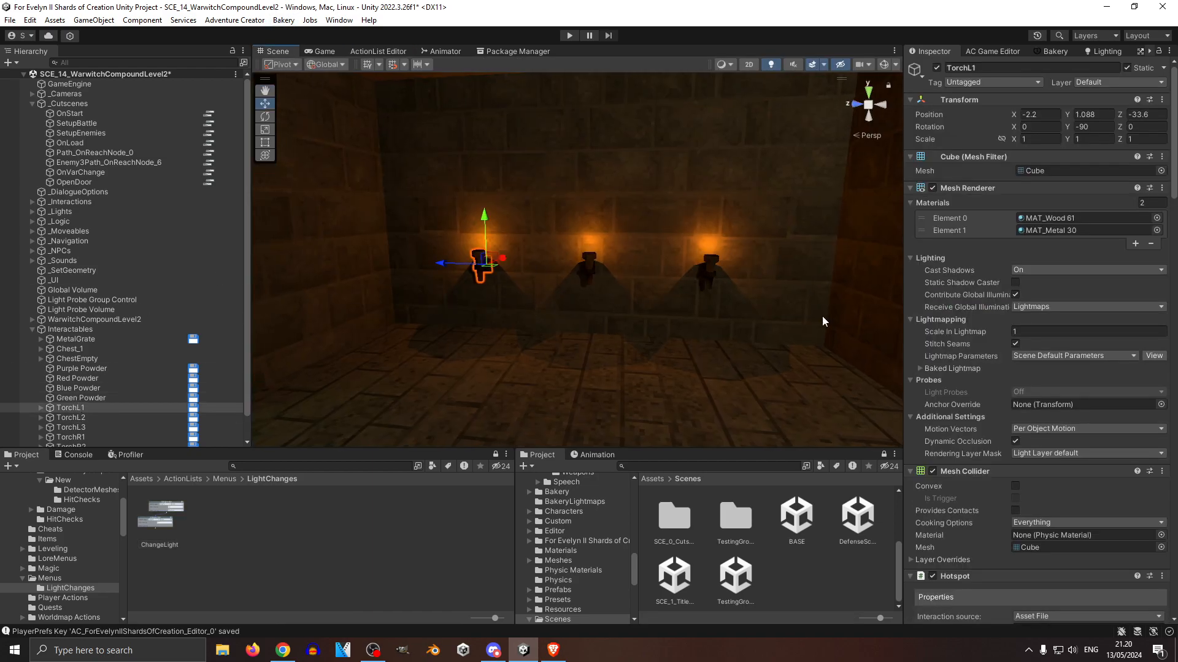
pyautogui.scroll(-15, 1038, 377)
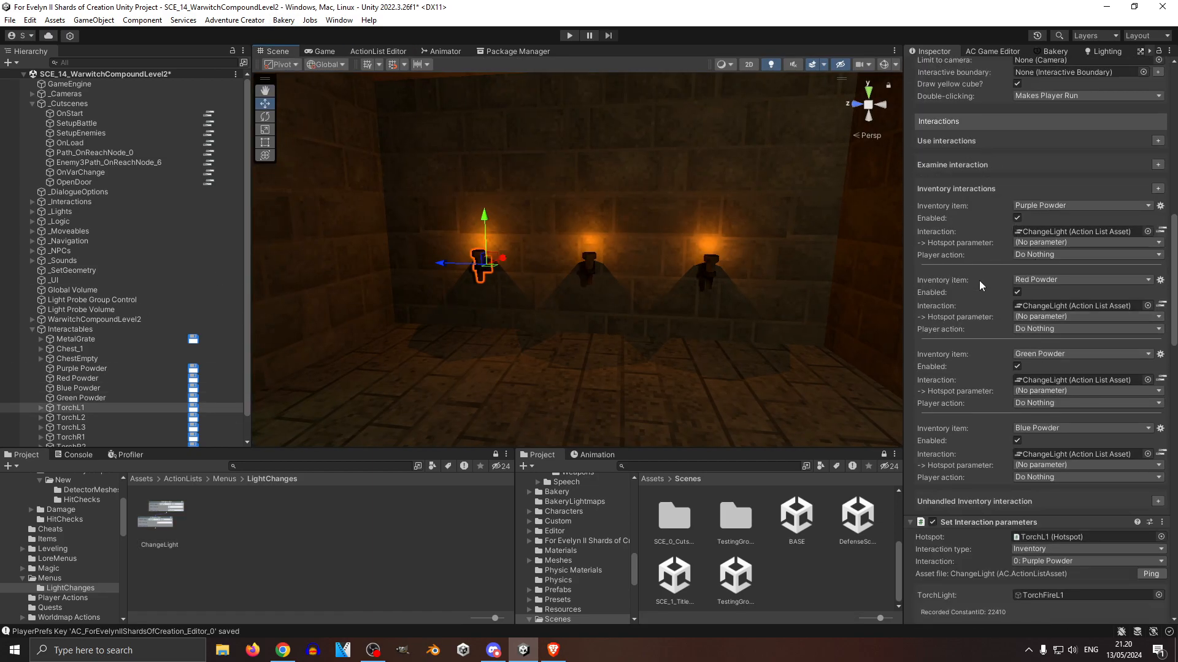
pyautogui.scroll(-8, 978, 283)
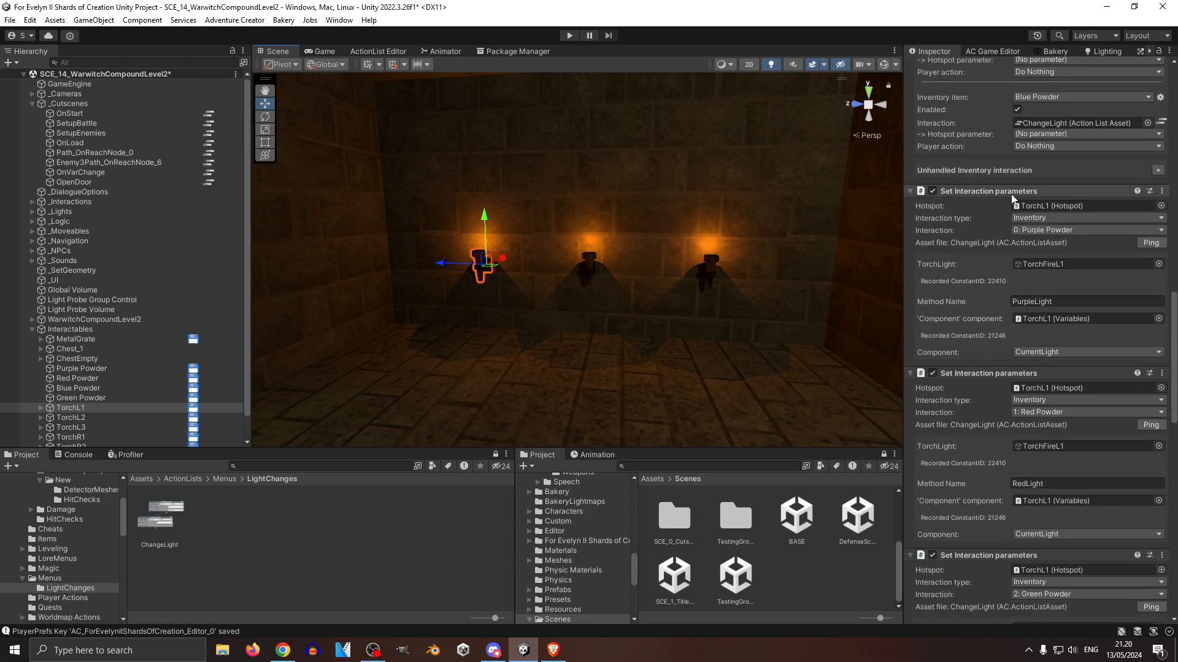
pyautogui.moveTo(670, 304); pyautogui.dragTo(552, 301, button='right')
pyautogui.click(618, 282)
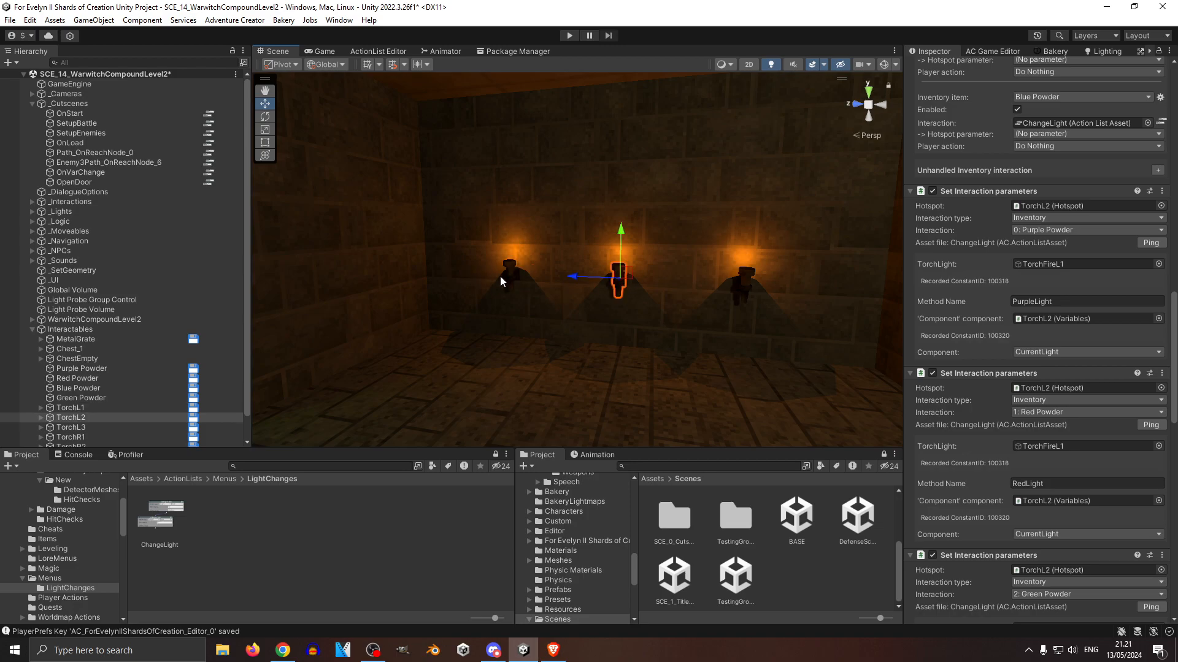
pyautogui.click(500, 276)
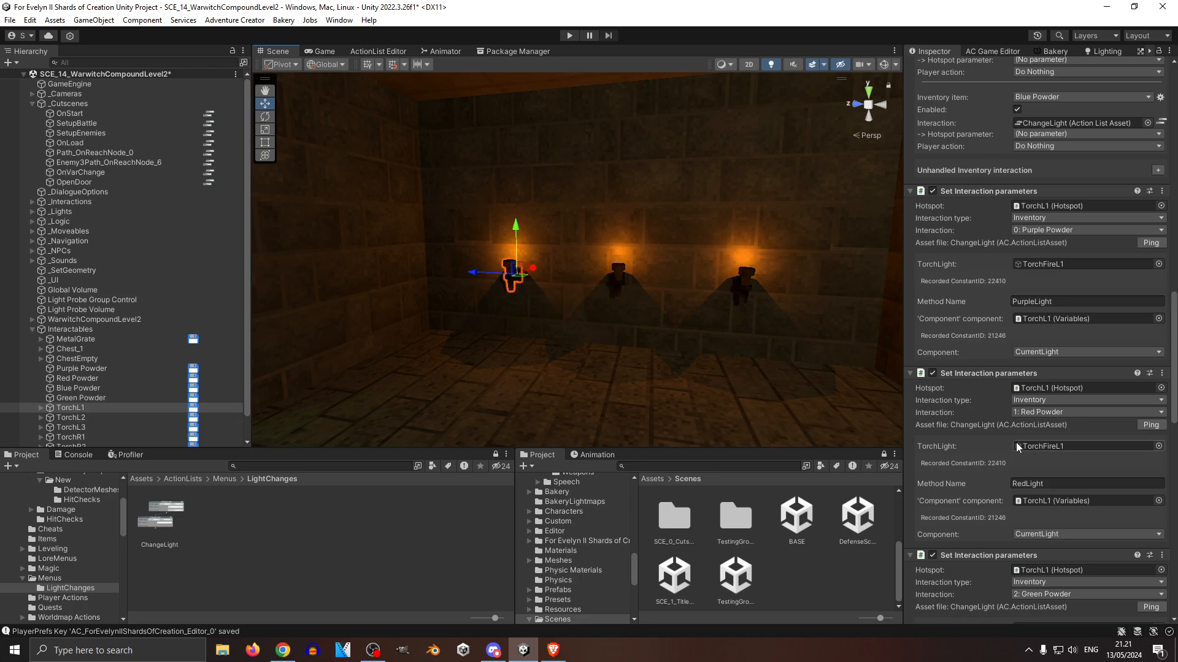
# Expand TorchL1 and TorchL2 and inspect their child fire, fire particle and point light objects.
pyautogui.click(42, 407)
pyautogui.click(39, 391)
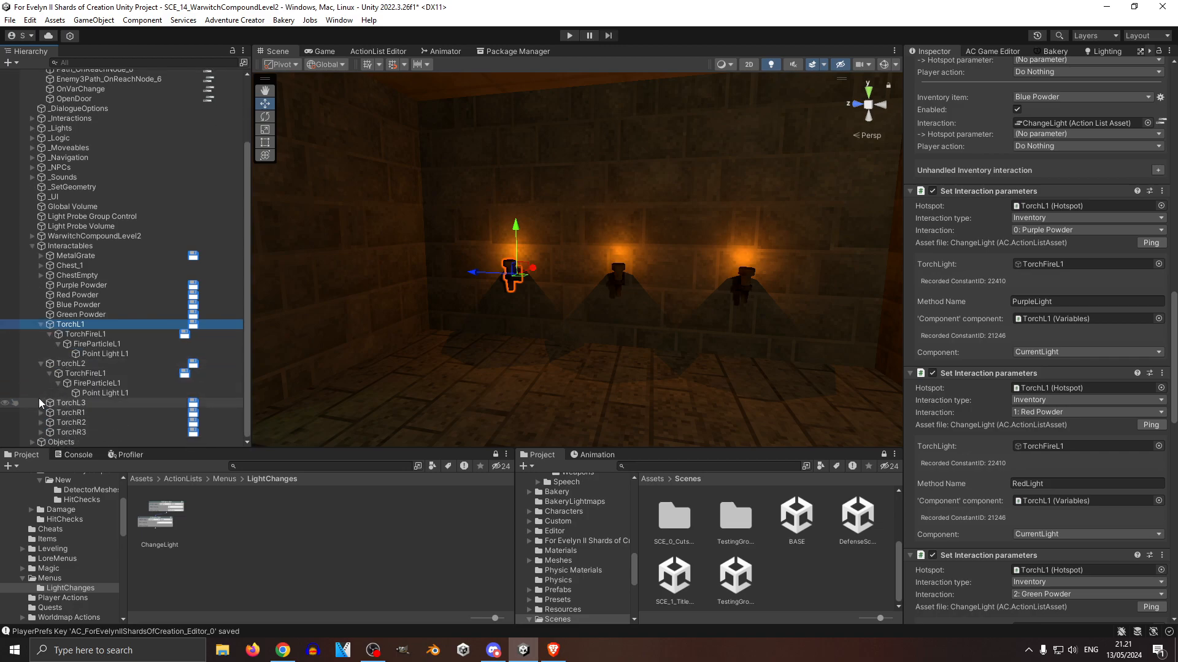
pyautogui.click(86, 334)
pyautogui.click(101, 344)
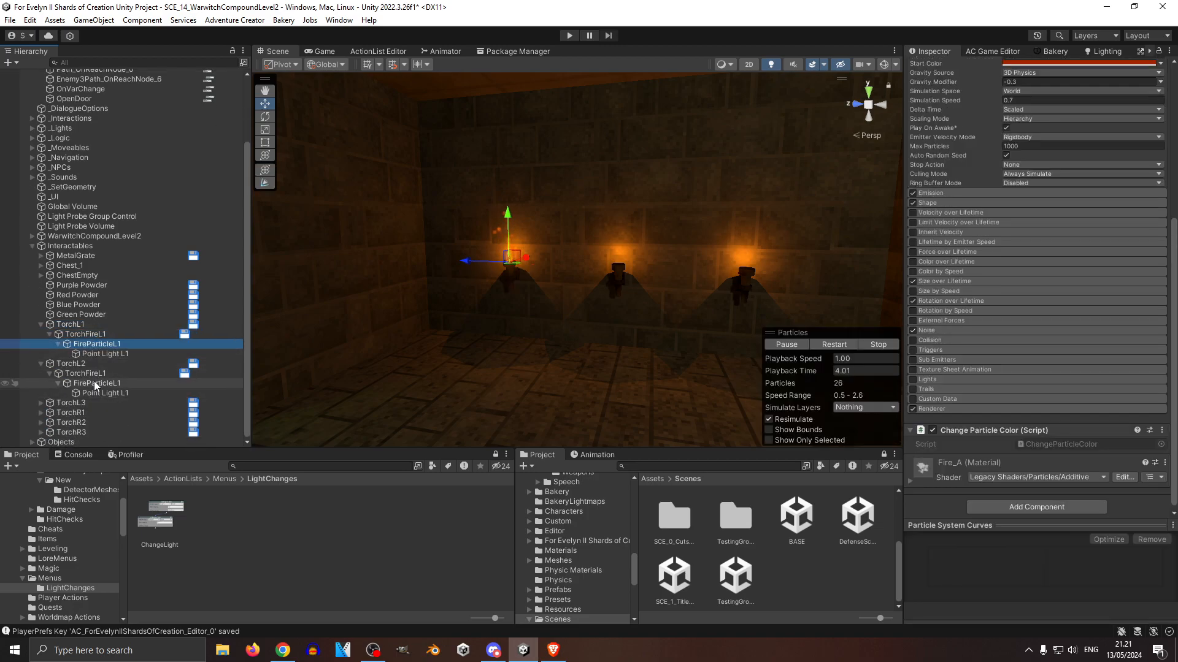
pyautogui.click(95, 384)
pyautogui.click(88, 374)
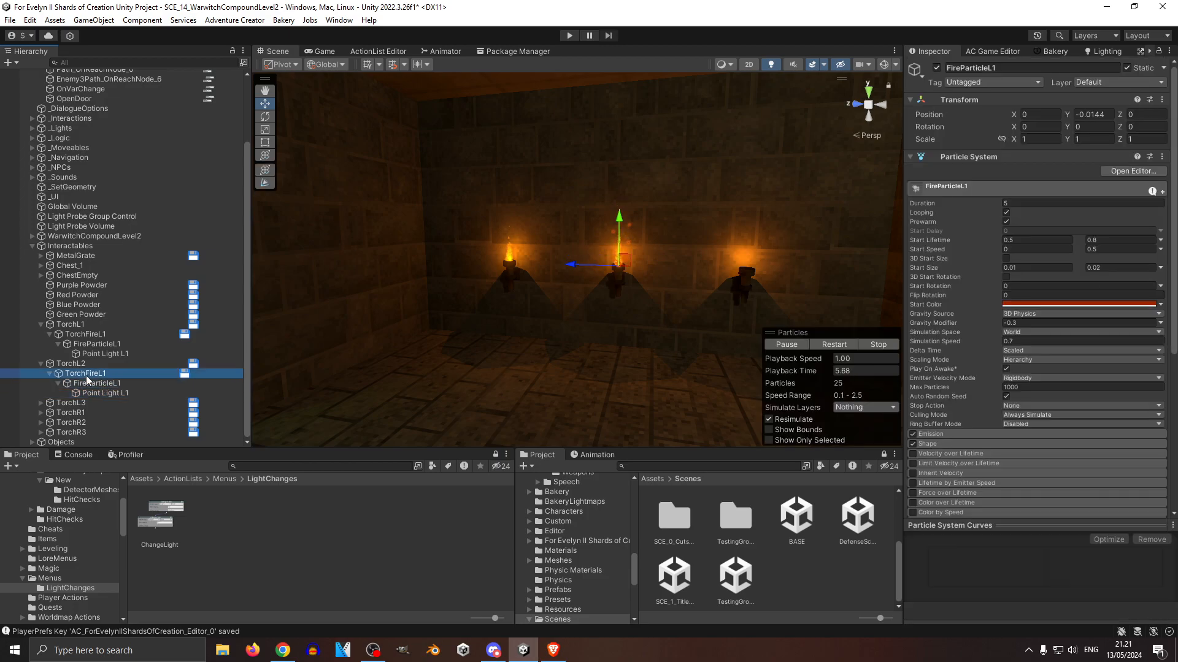
pyautogui.click(92, 383)
pyautogui.click(123, 394)
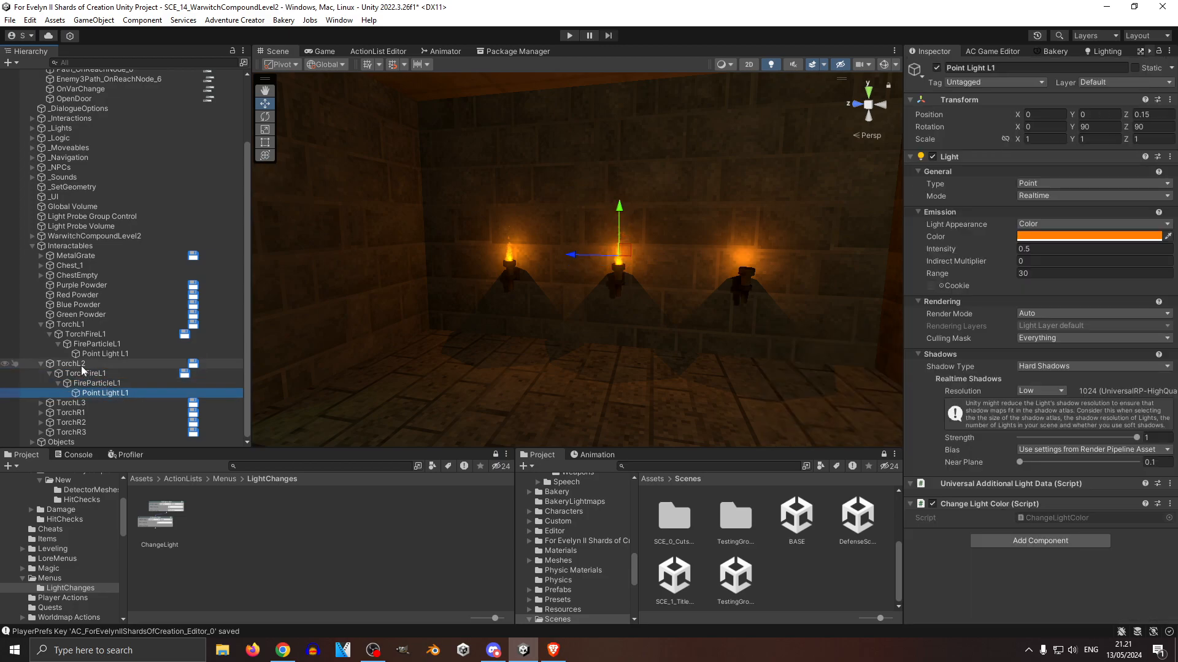
pyautogui.click(81, 365)
# Rename TorchL2's child fire object to TorchFireL2 and the fire particle object beneath it to FireParticleL2.
pyautogui.click(95, 373)
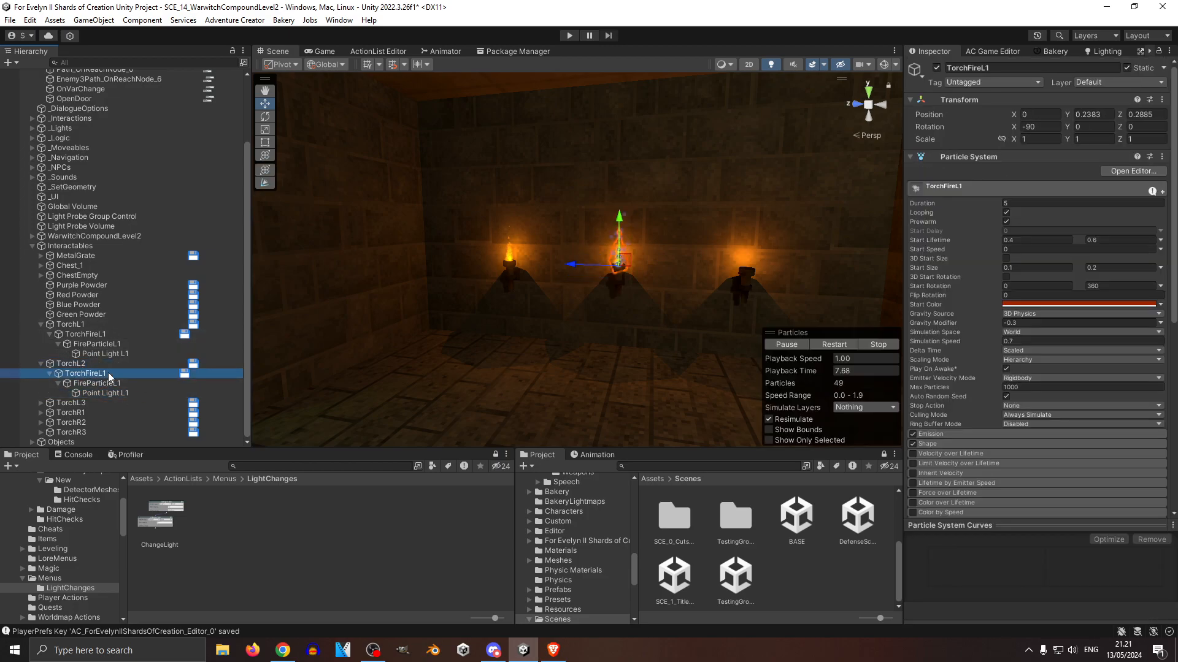
pyautogui.click(106, 375)
pyautogui.write('2')
pyautogui.click(115, 386)
pyautogui.click(114, 387)
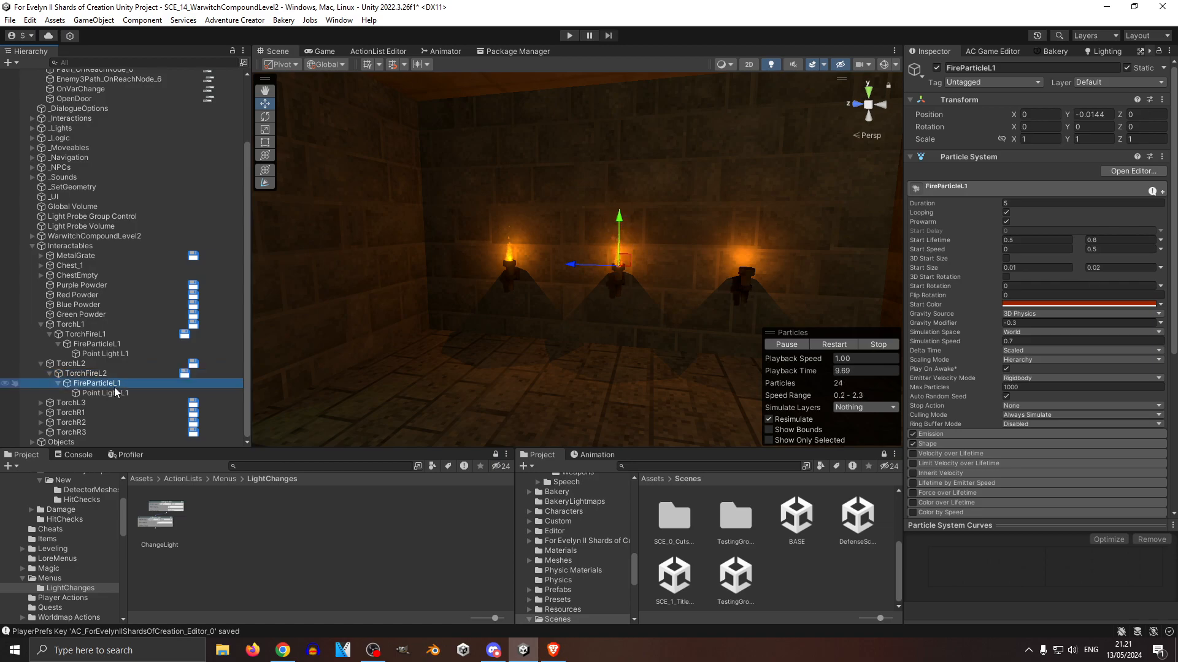
pyautogui.moveTo(123, 385); pyautogui.dragTo(118, 385)
pyautogui.write('2')
# Rename the point light under FireParticleL2 to Point Light L2.
pyautogui.click(124, 395)
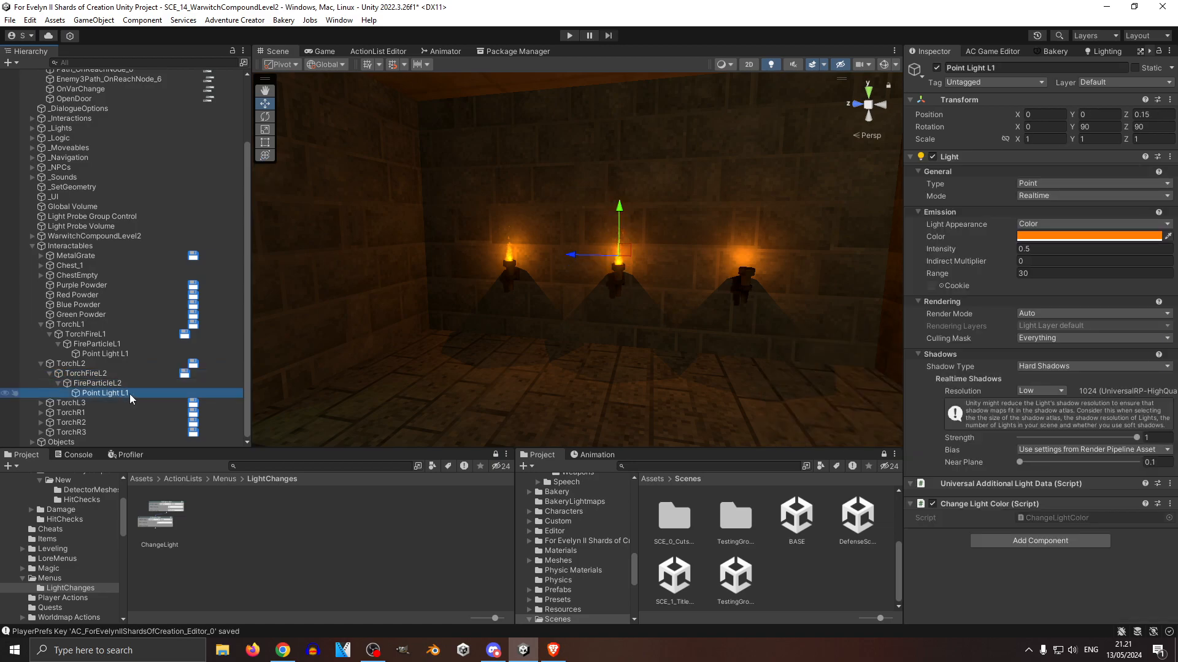
pyautogui.click(127, 396)
pyautogui.doubleClick(127, 395)
pyautogui.write('2')
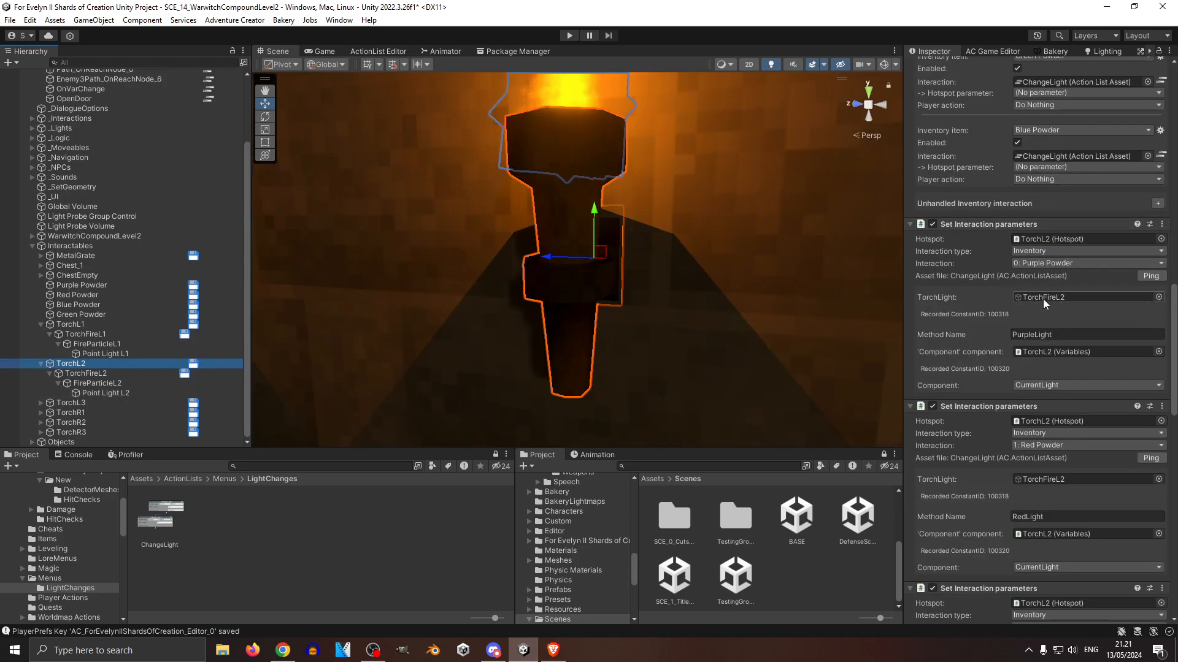
# Check TorchL2's interaction parameters for the purple, red, green and blue powders, including the TorchLight references and method names.
pyautogui.press('s')
pyautogui.moveTo(586, 352); pyautogui.dragTo(548, 335, button='right')
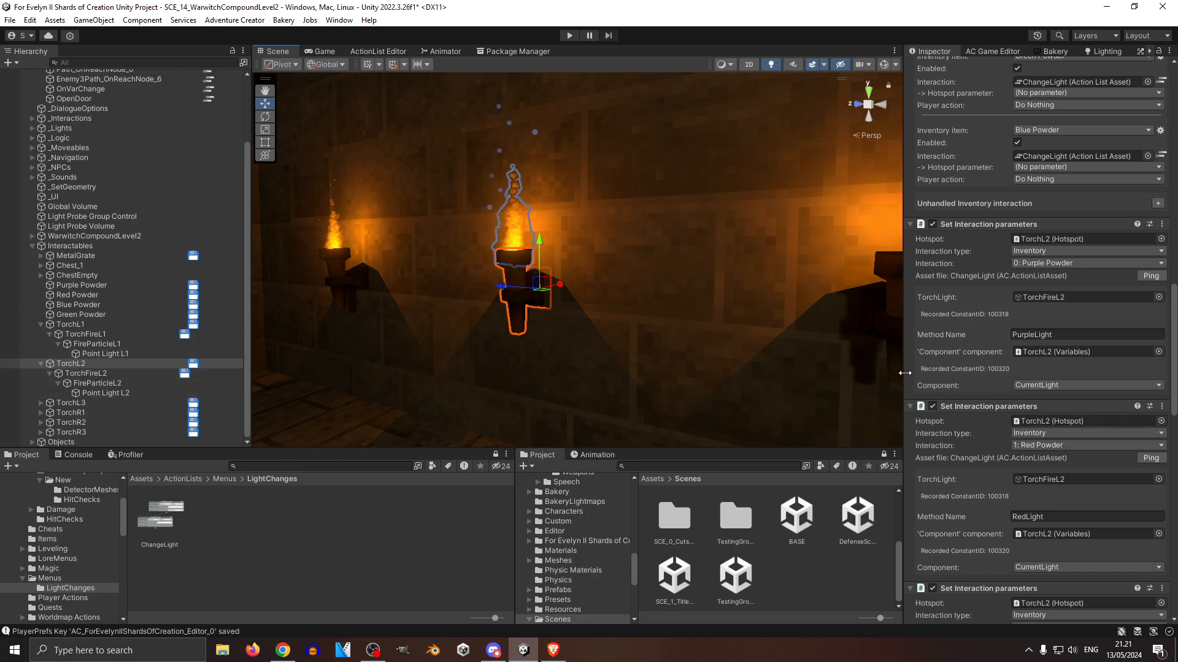
pyautogui.scroll(-3, 966, 366)
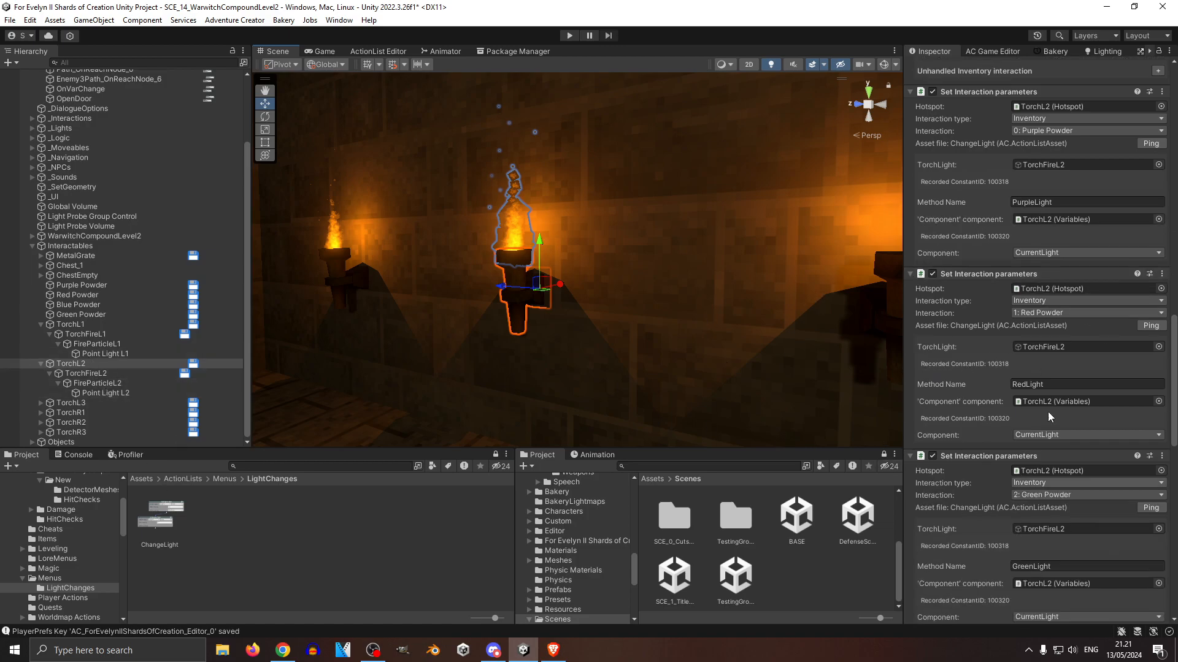
pyautogui.scroll(-10, 1020, 392)
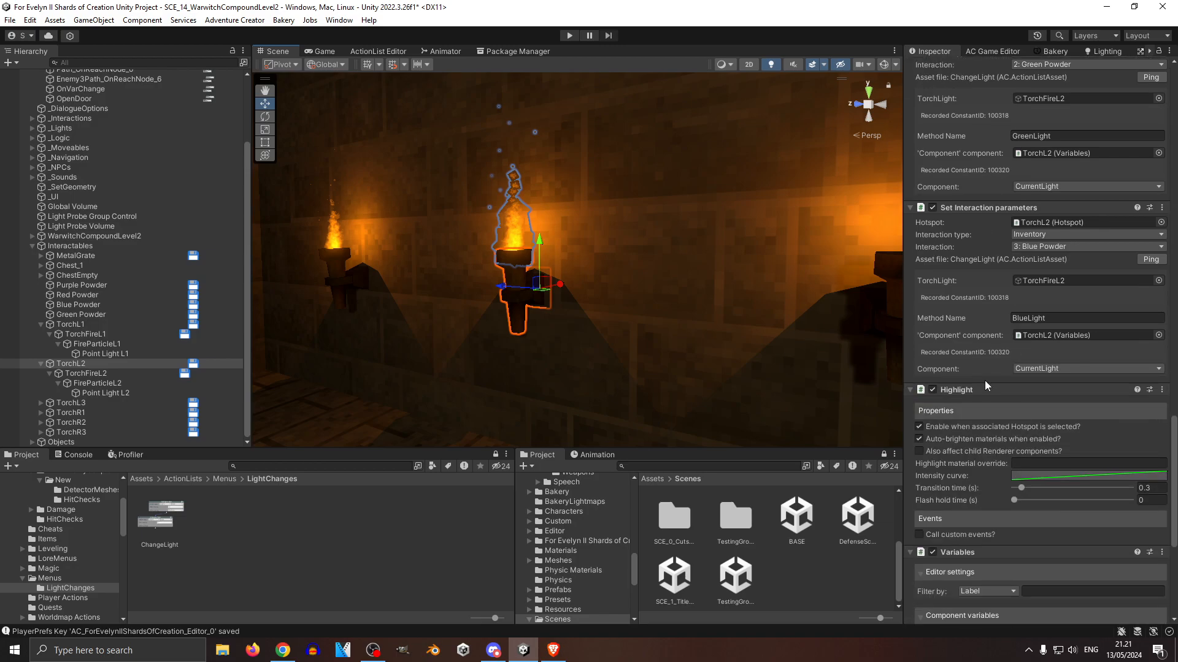
pyautogui.scroll(-6, 985, 380)
pyautogui.scroll(13, 1000, 374)
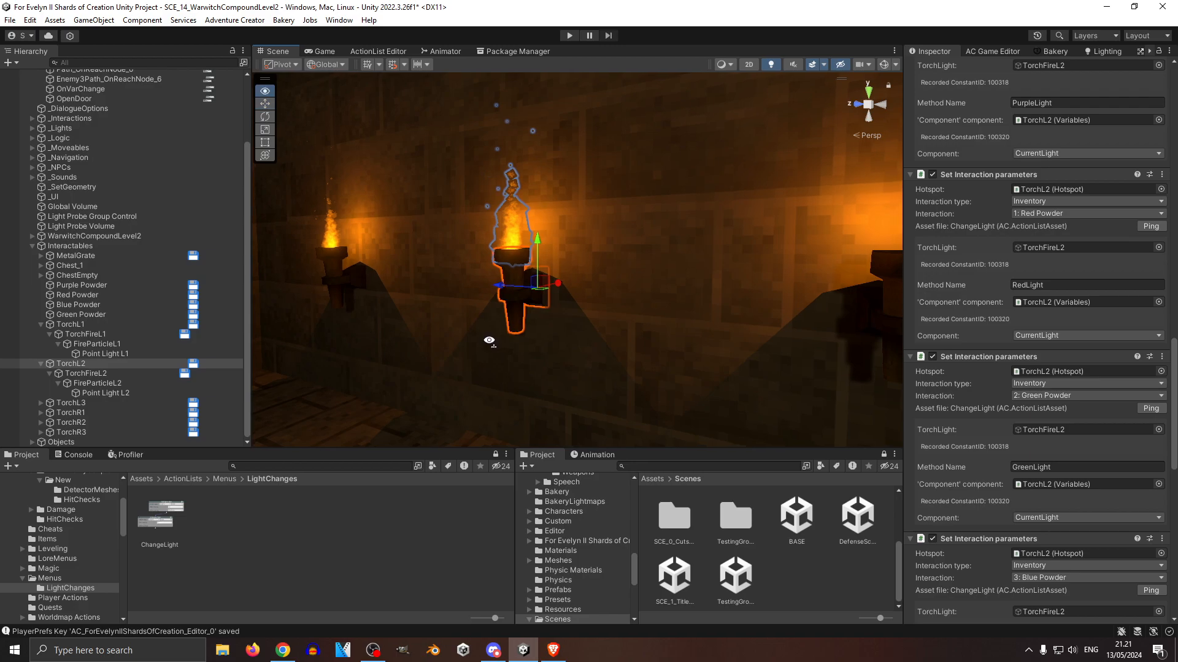
pyautogui.press('s')
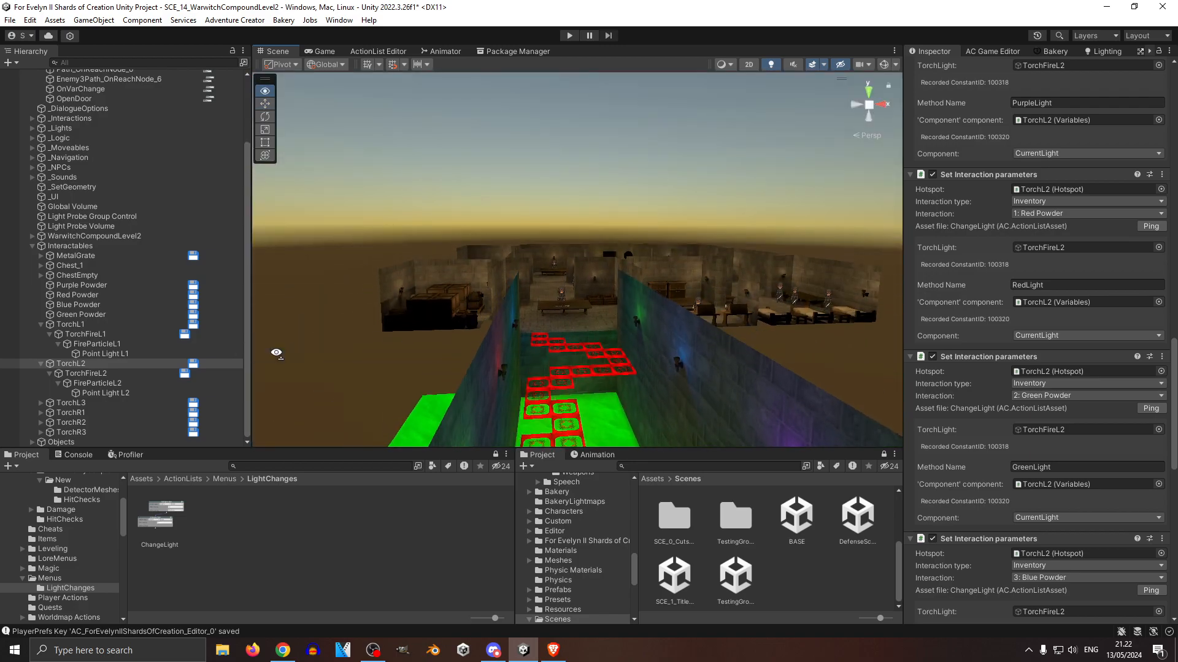
pyautogui.press('w')
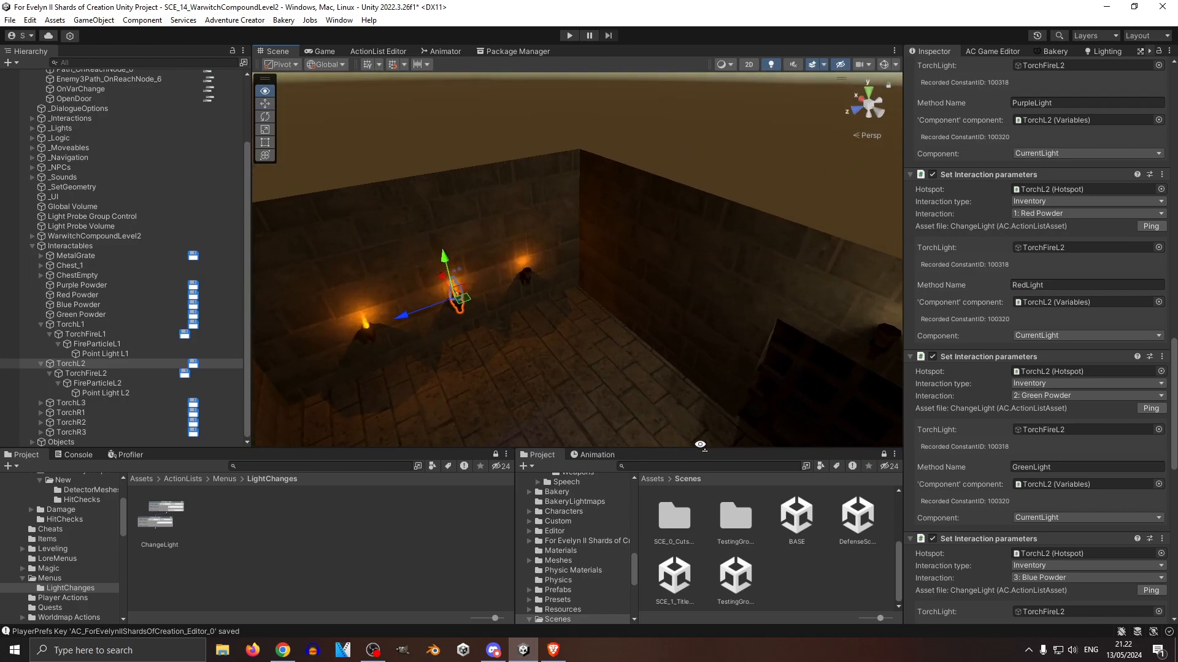
pyautogui.press('s')
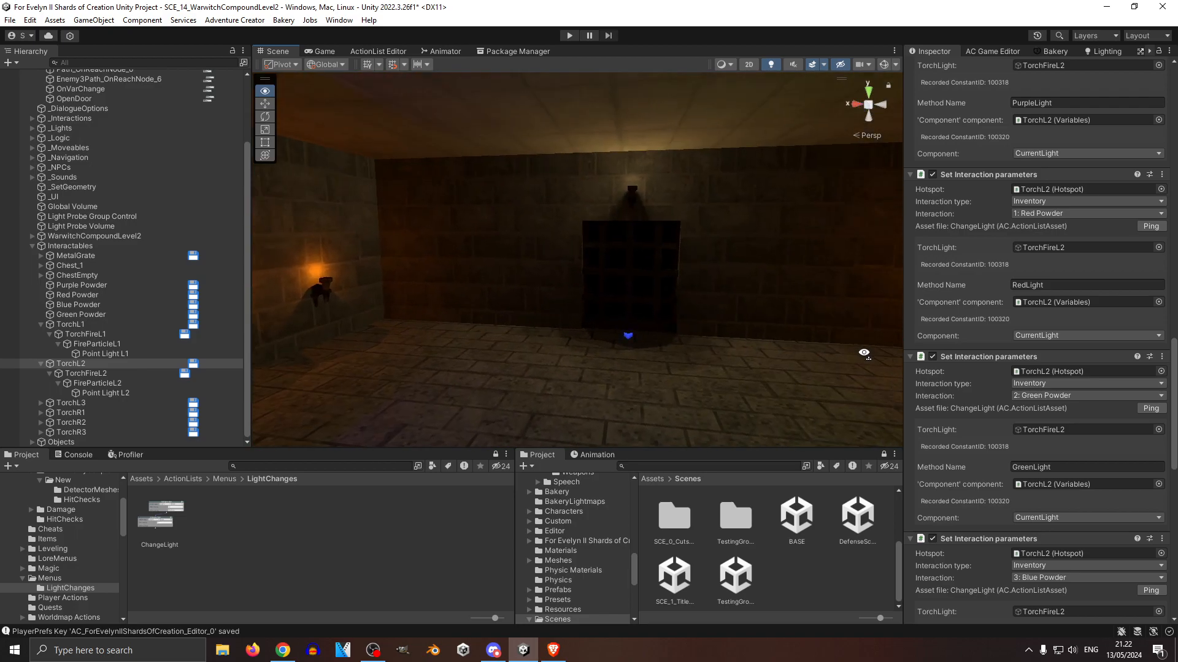